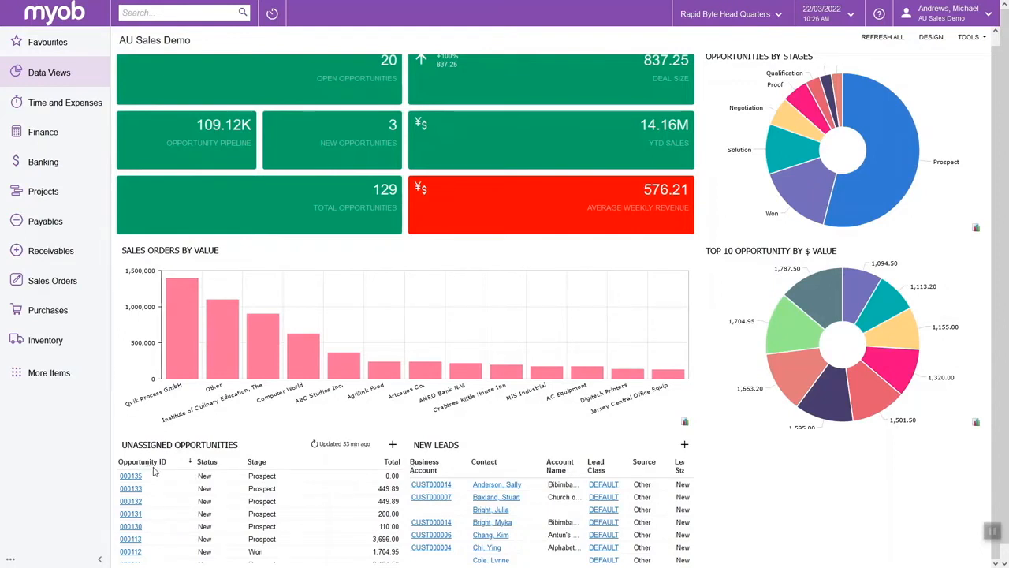
Sort the Unassigned Opportunities list by Opportunity ID, reversing the order twice
{"action": "left_click", "coordinate": [165, 462]}
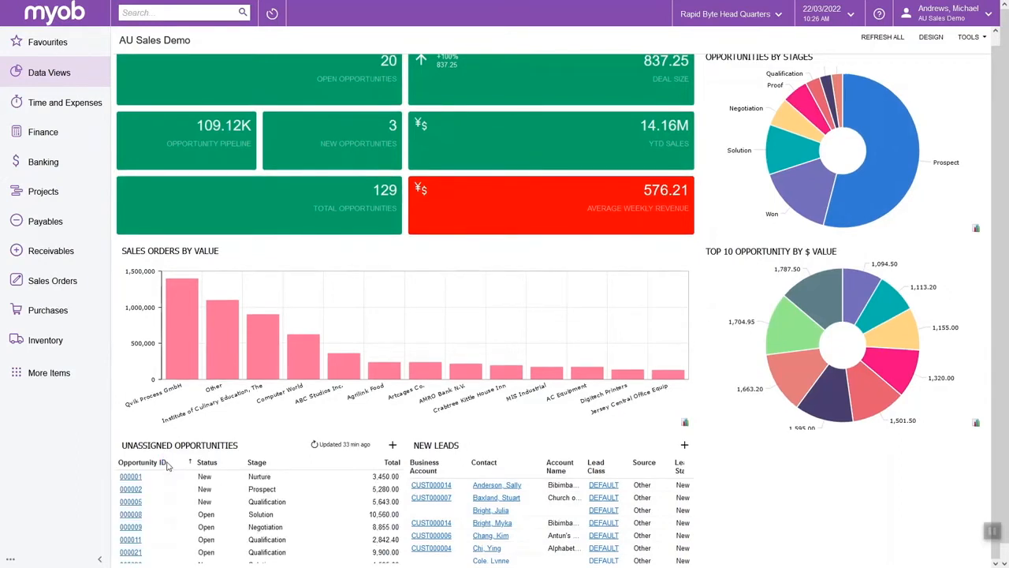
{"action": "left_click", "coordinate": [166, 463]}
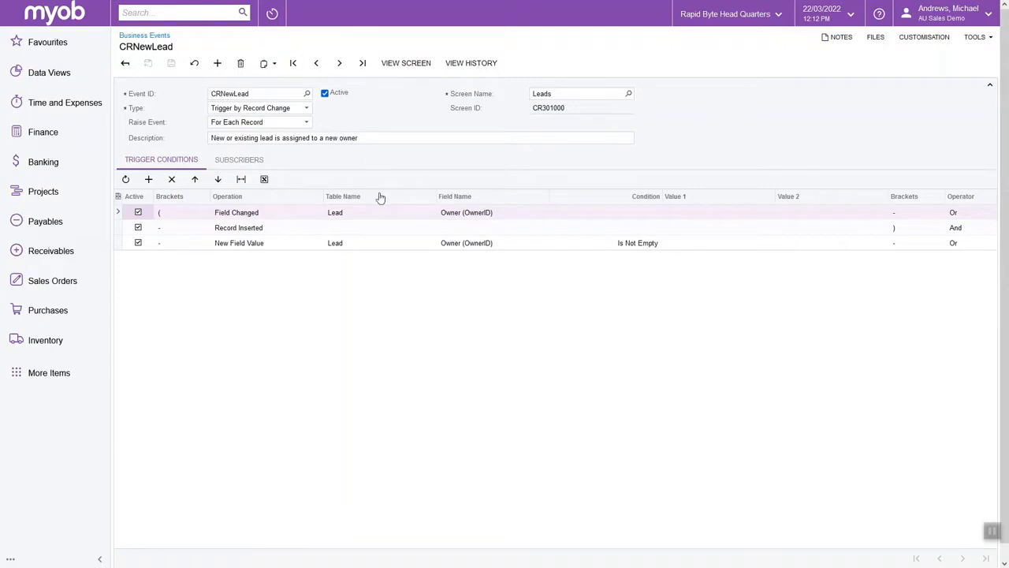
Review the email notification and task subscribers of the CRNewLead business event
{"action": "left_click", "coordinate": [237, 160]}
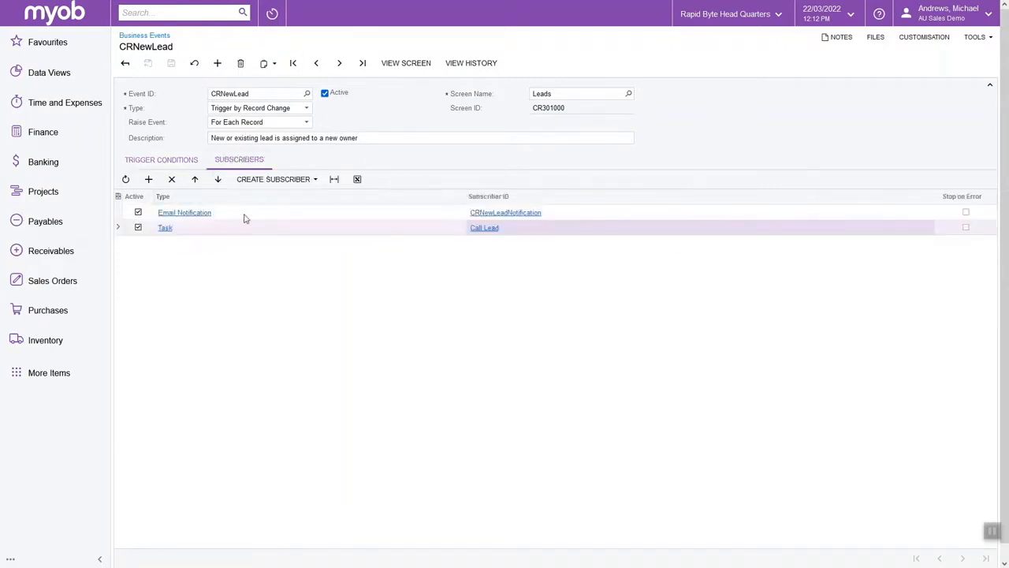
{"action": "left_click", "coordinate": [280, 212]}
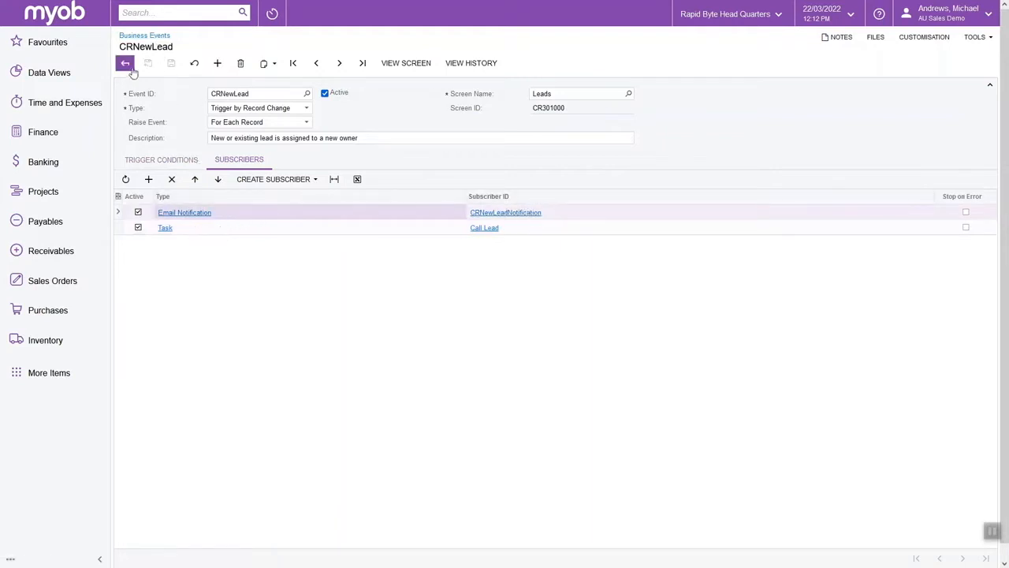
{"action": "left_click", "coordinate": [232, 232]}
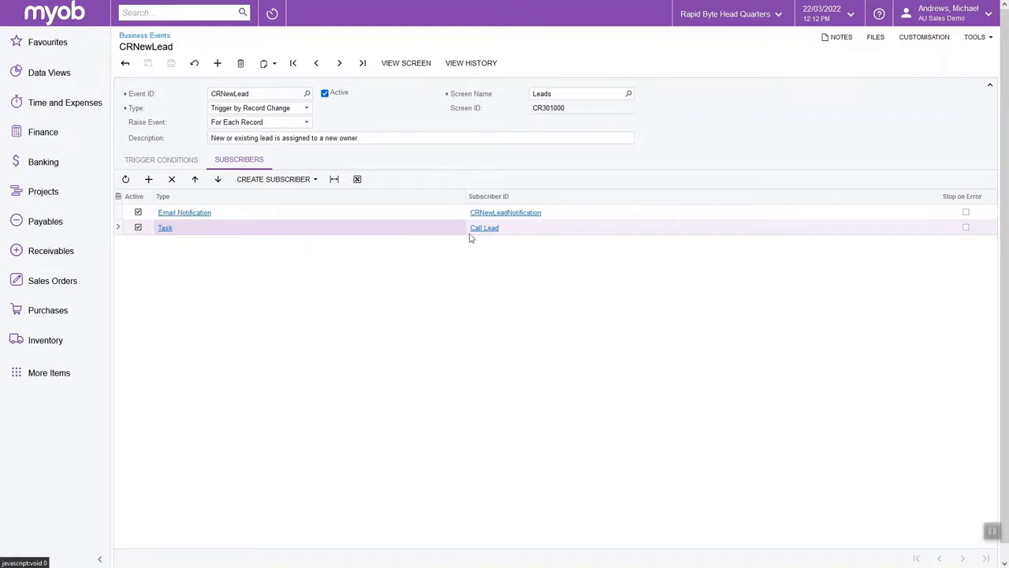
Open the Call Lead task template and review its body and task settings
{"action": "left_click", "coordinate": [391, 9]}
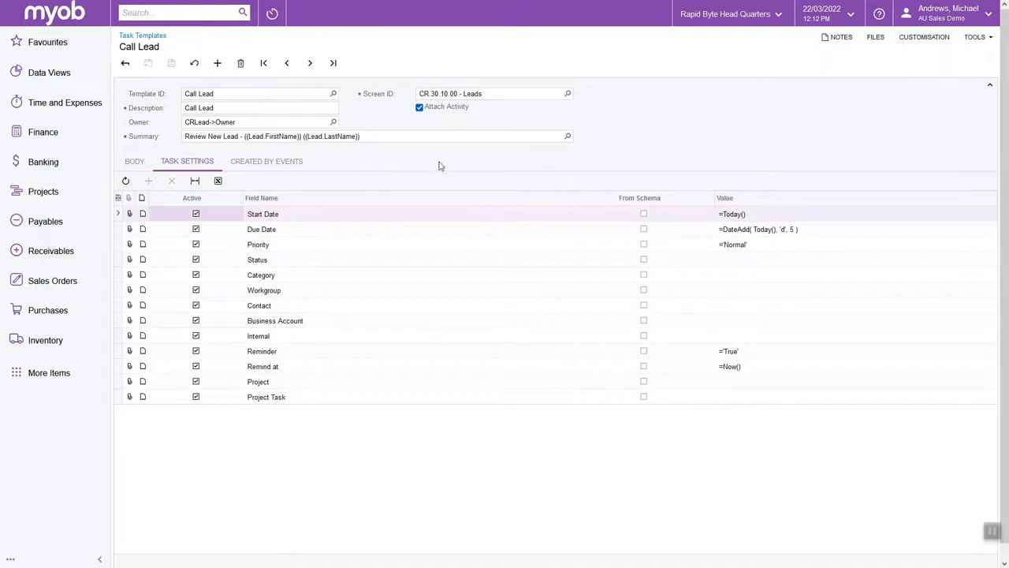
{"action": "left_click", "coordinate": [138, 162]}
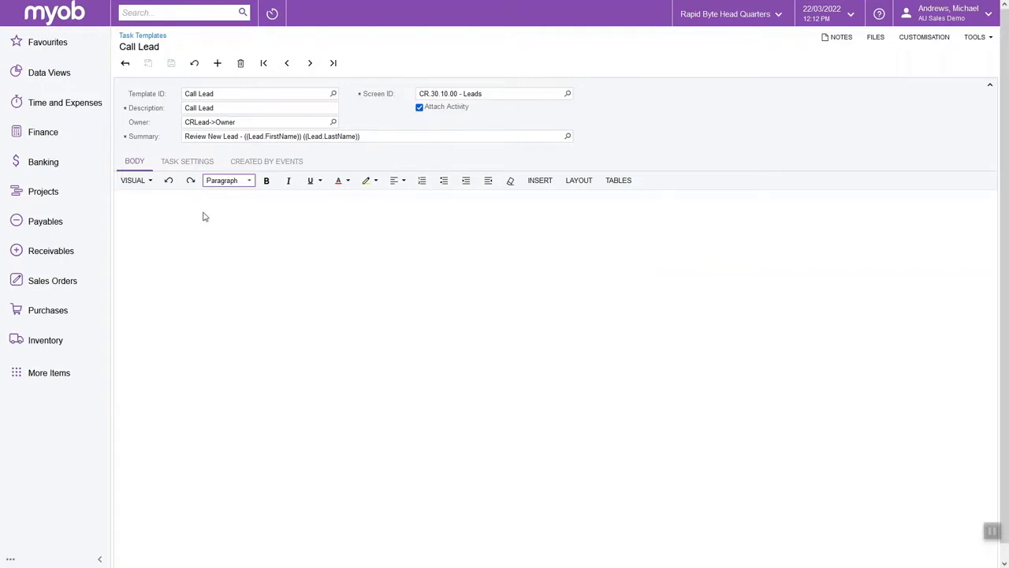
{"action": "left_click", "coordinate": [189, 162]}
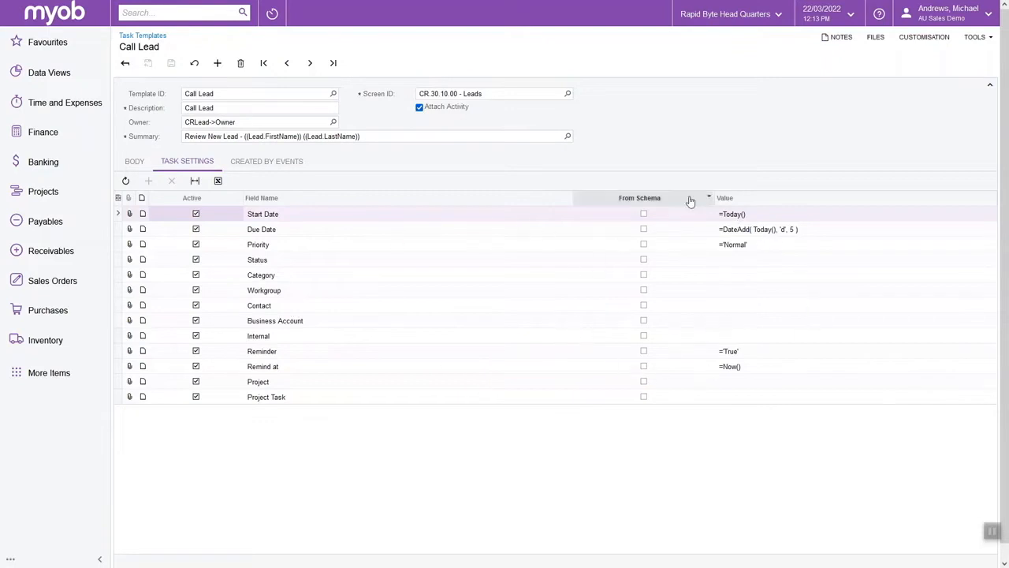
Look at the blank task form, and return to the Task subscriber of the CRNewLead business event
{"action": "mouse_move", "coordinate": [524, 1]}
{"action": "left_click", "coordinate": [599, 12]}
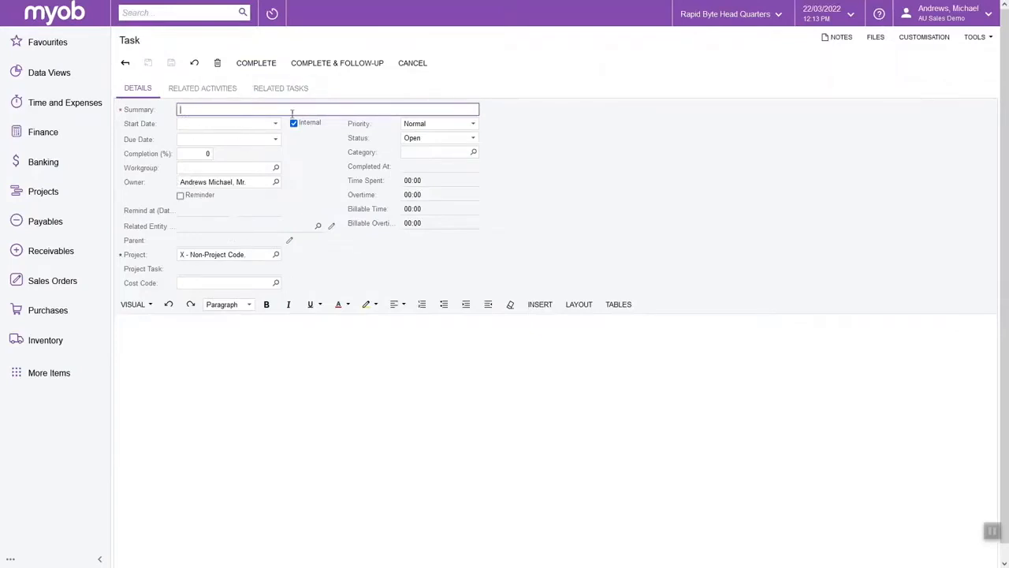
{"action": "left_click", "coordinate": [286, 12]}
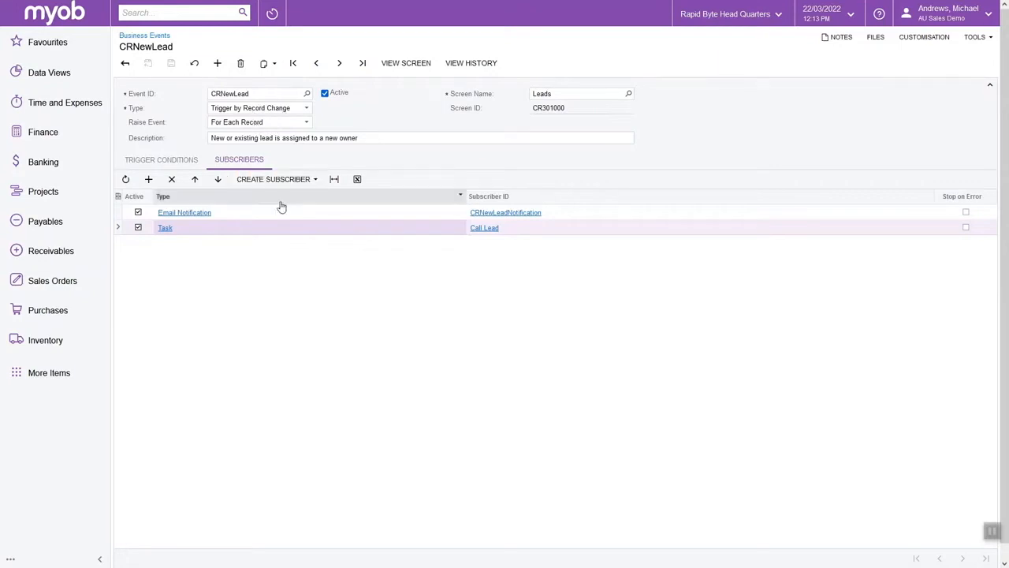
{"action": "left_click", "coordinate": [187, 229]}
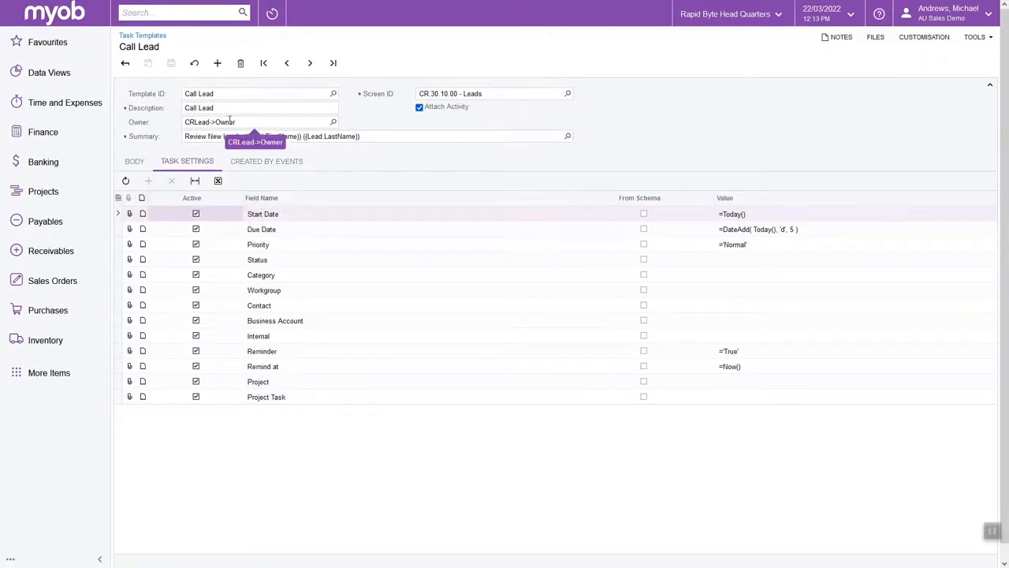
Go to the open lead record, clear its owner, and save the lead
{"action": "mouse_move", "coordinate": [162, 5]}
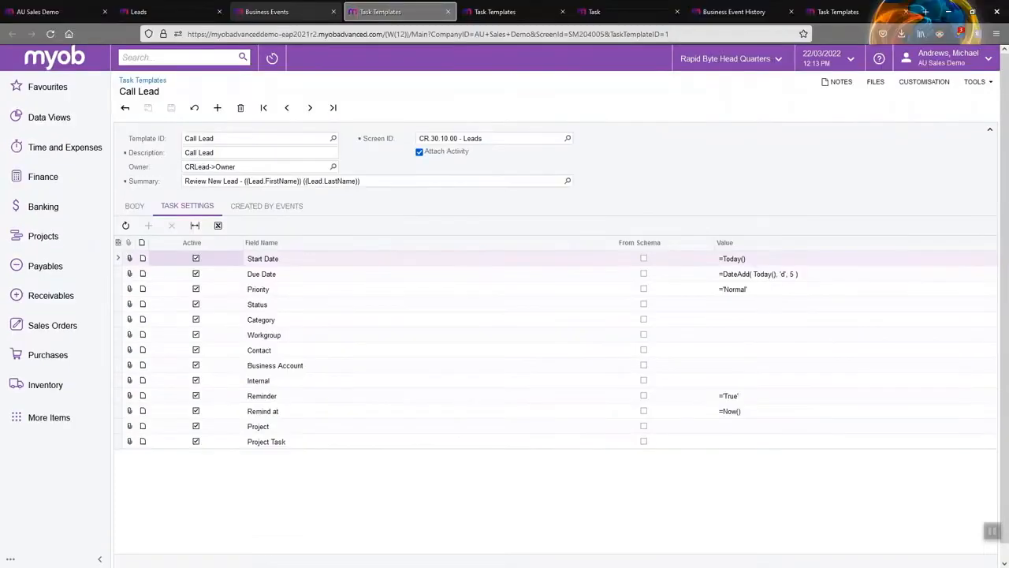
{"action": "key", "text": "F11"}
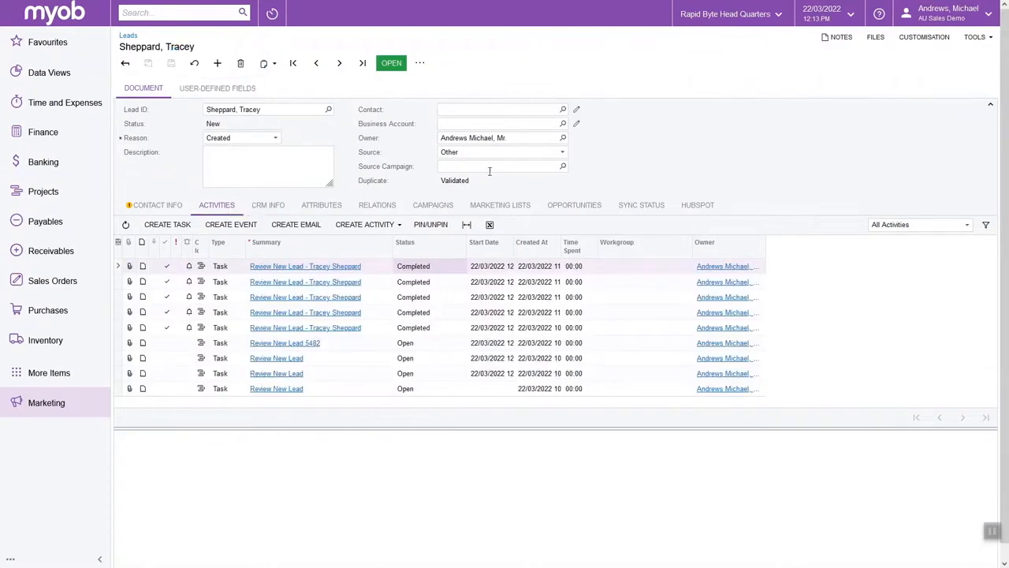
{"action": "left_click", "coordinate": [501, 137]}
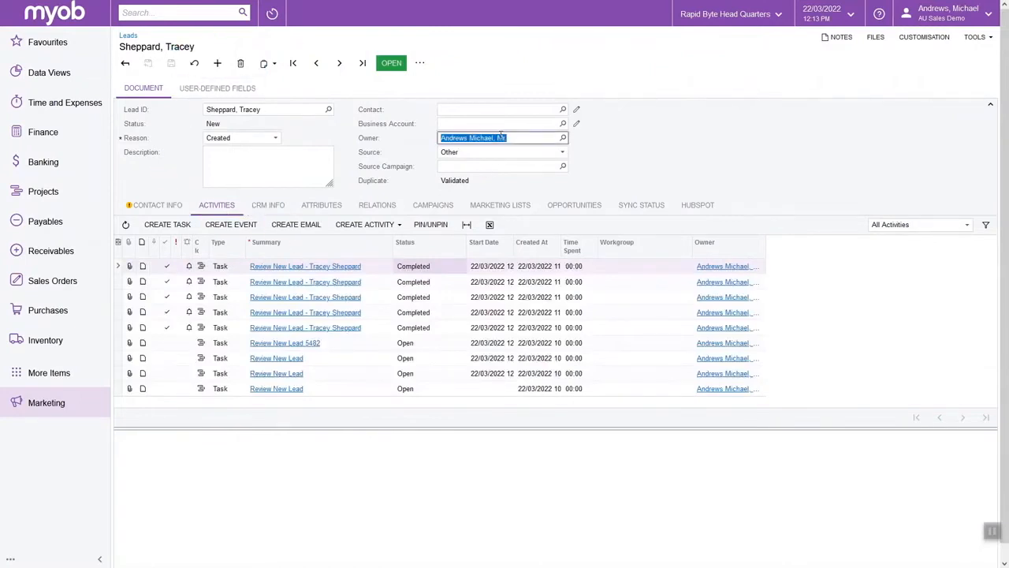
{"action": "key", "text": "BackSpace"}
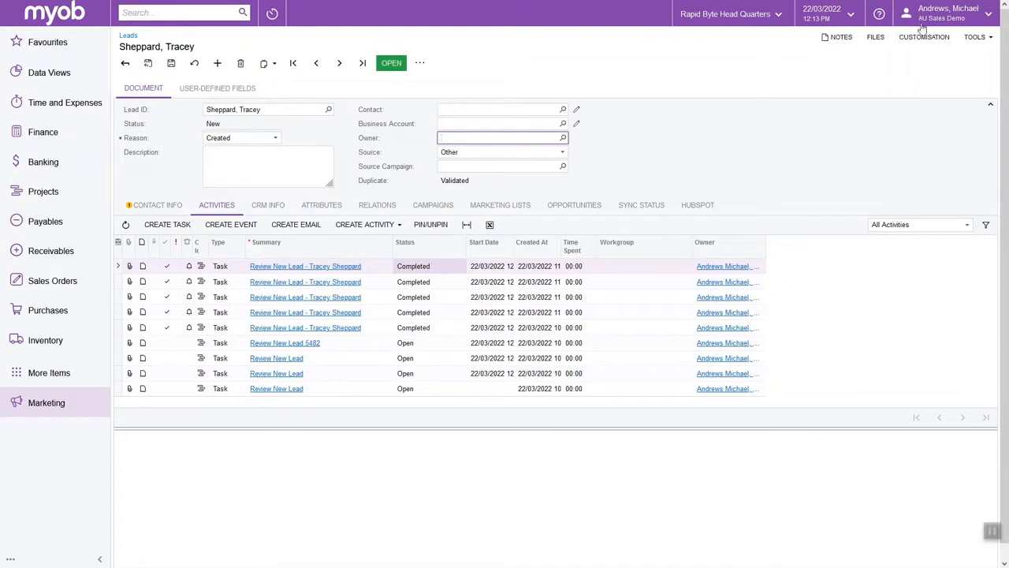
{"action": "left_click", "coordinate": [620, 148]}
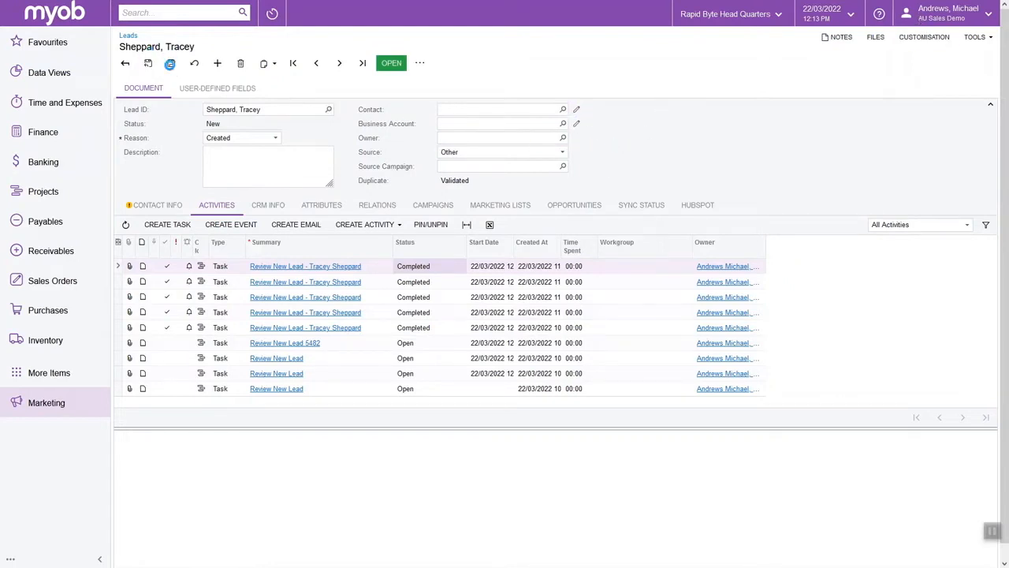
{"action": "left_click", "coordinate": [171, 66]}
Assign the signed-in user as the lead's owner and save the lead
{"action": "left_click", "coordinate": [461, 139]}
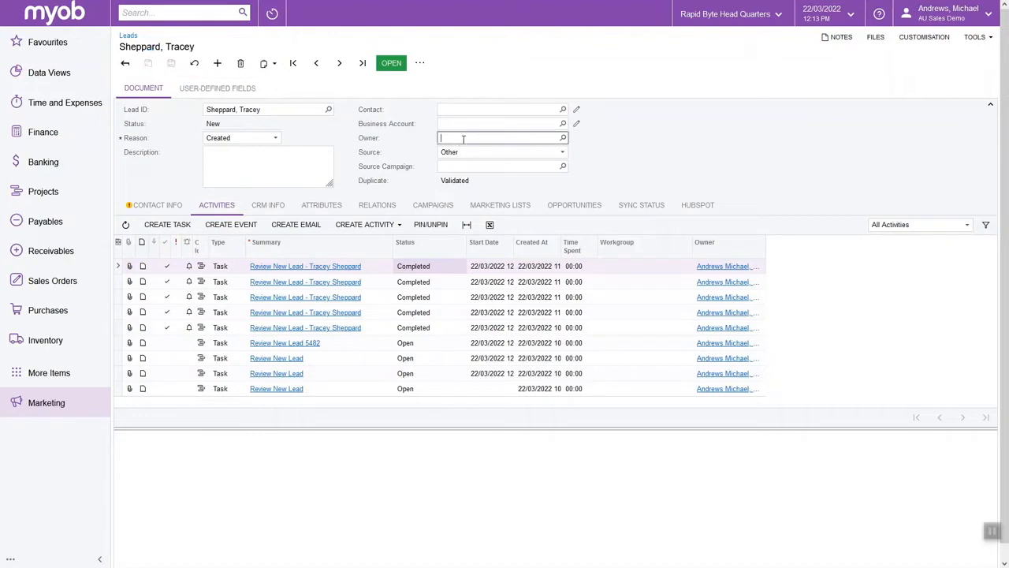
{"action": "type", "text": "Andrew"}
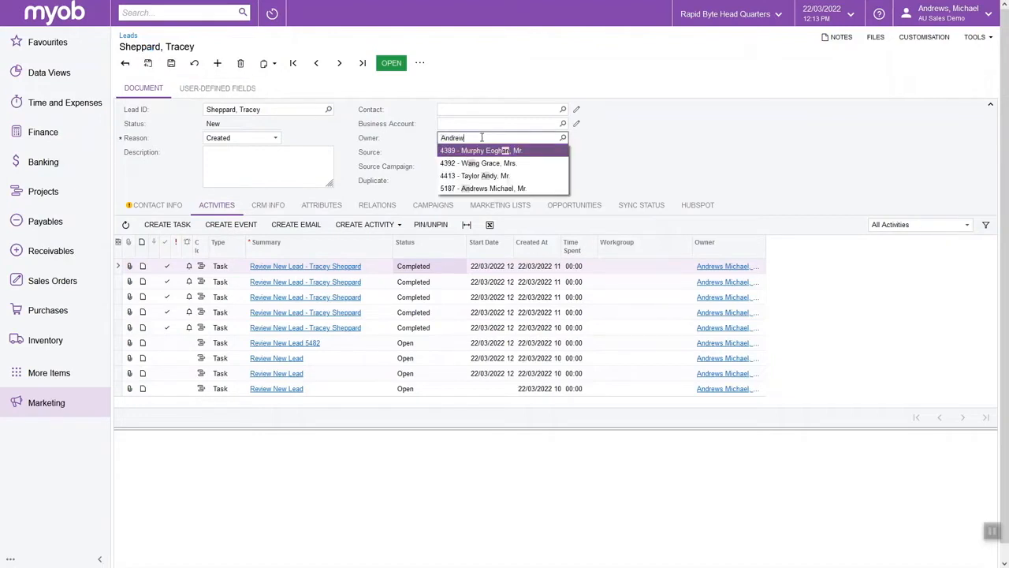
{"action": "left_click", "coordinate": [482, 136]}
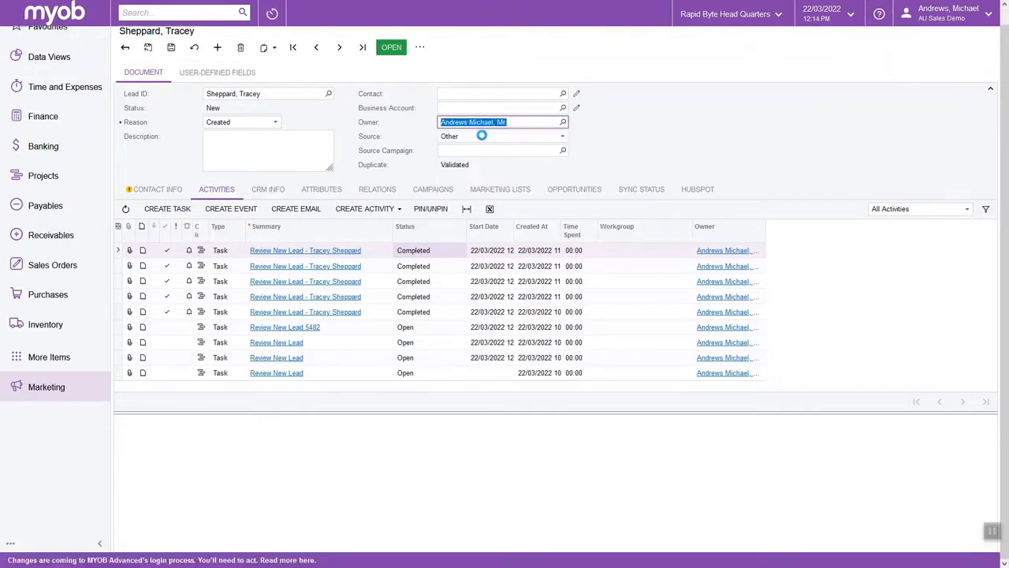
{"action": "left_click", "coordinate": [170, 47]}
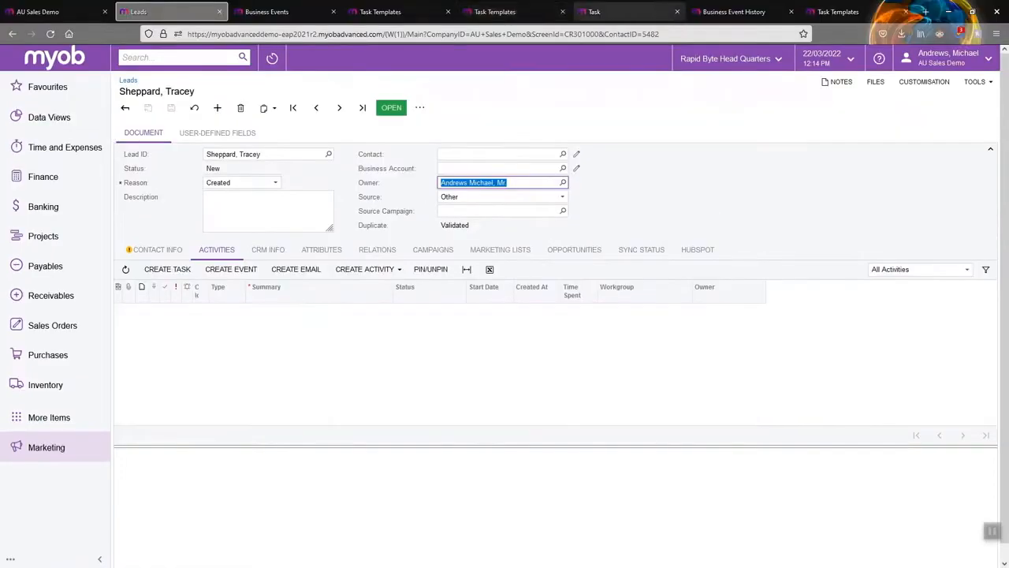
Refresh the business event history and inspect the email notification and task subscribers of the latest CRNewLead event
{"action": "left_click", "coordinate": [763, 10]}
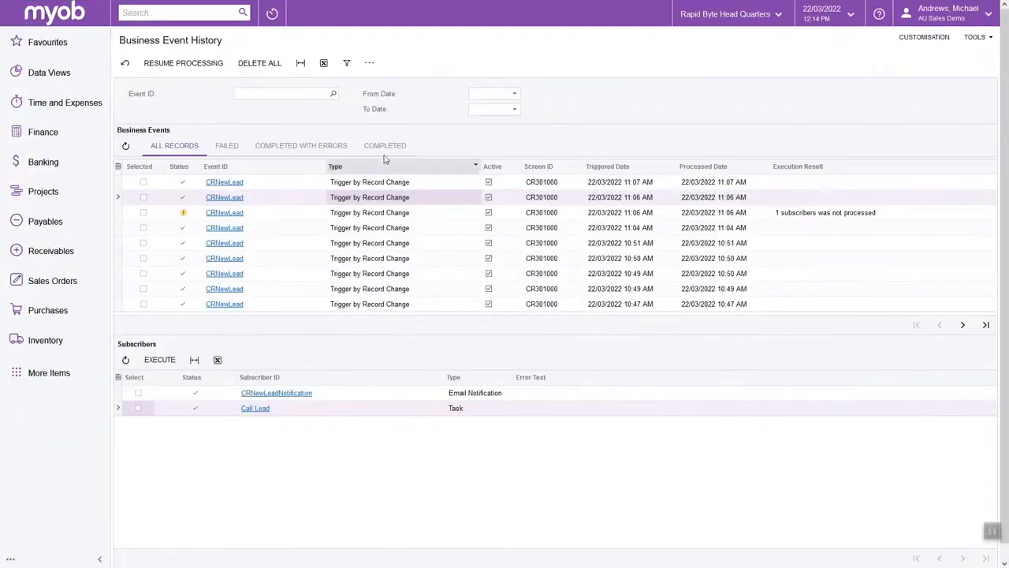
{"action": "left_click", "coordinate": [335, 183]}
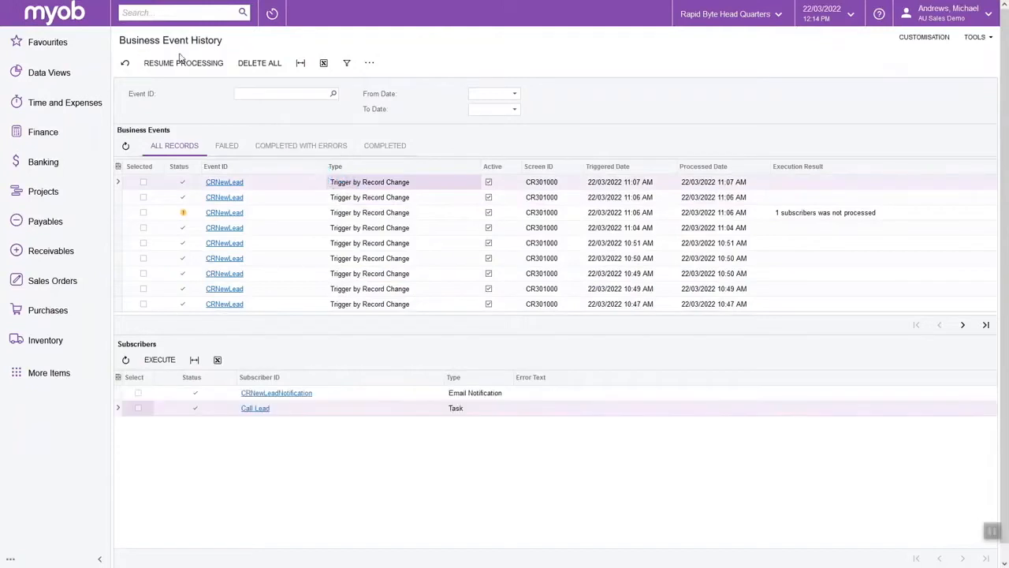
{"action": "left_click", "coordinate": [129, 69]}
{"action": "left_click", "coordinate": [129, 70]}
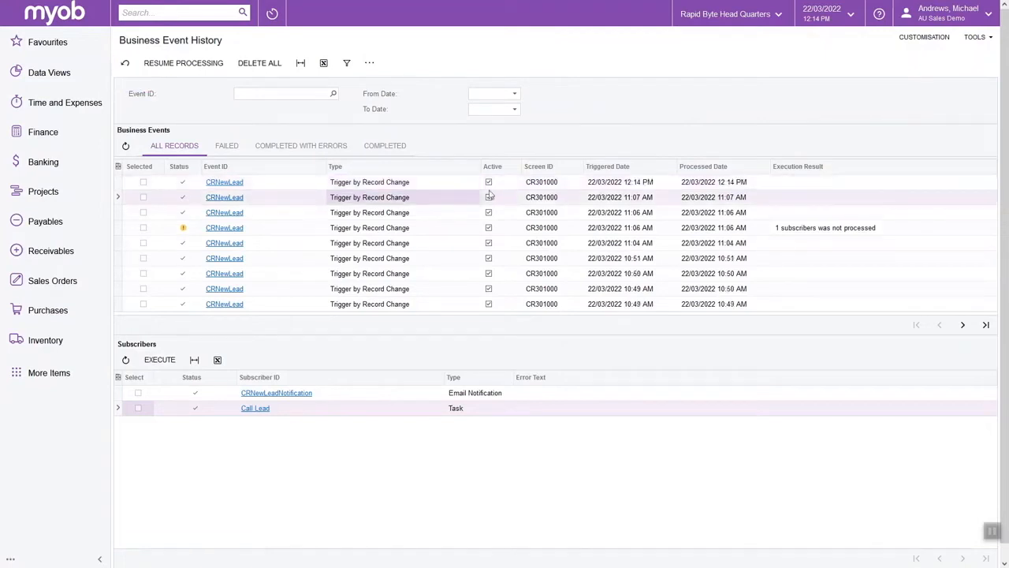
{"action": "left_click", "coordinate": [595, 185]}
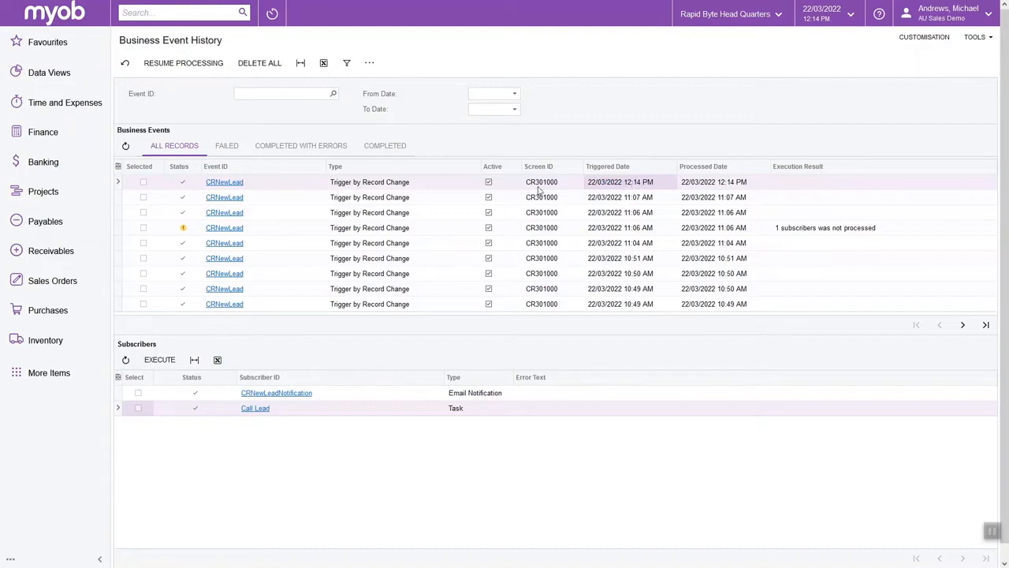
{"action": "left_click", "coordinate": [347, 397]}
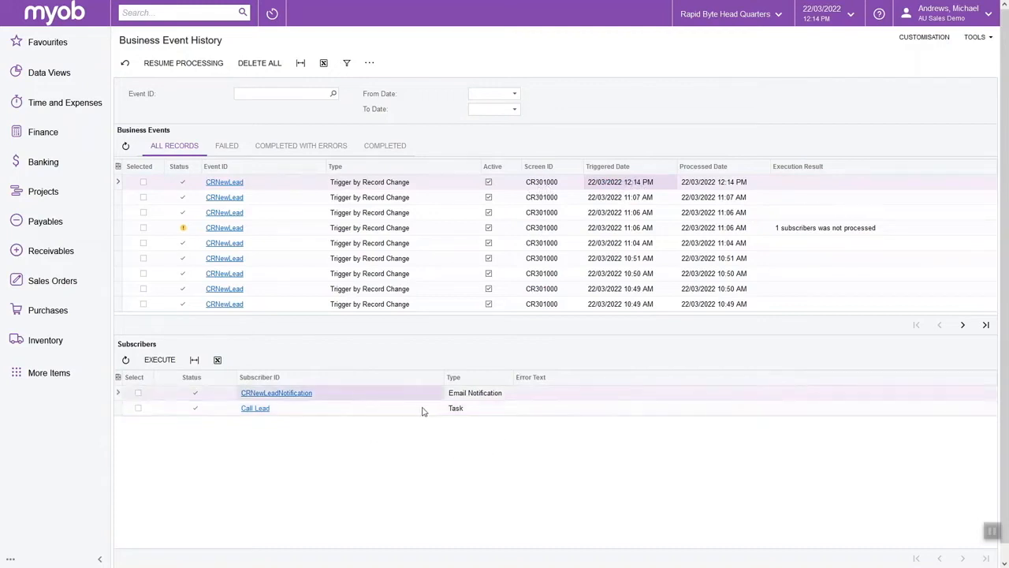
{"action": "left_click", "coordinate": [337, 411]}
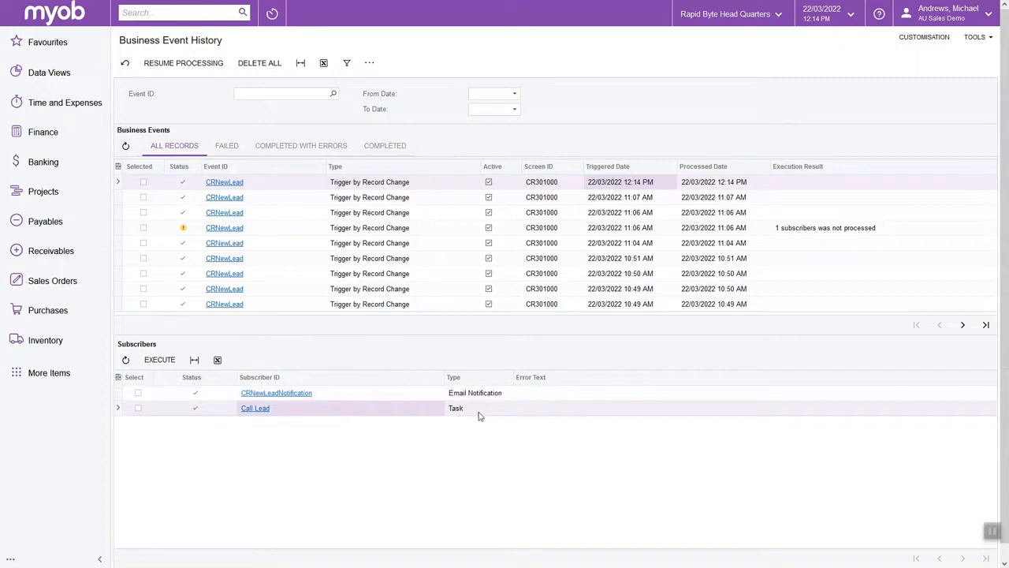
Go back from the blank task form to the Tasks list and open the lead's open Review New Lead task
{"action": "mouse_move", "coordinate": [582, 6]}
{"action": "left_click", "coordinate": [606, 10]}
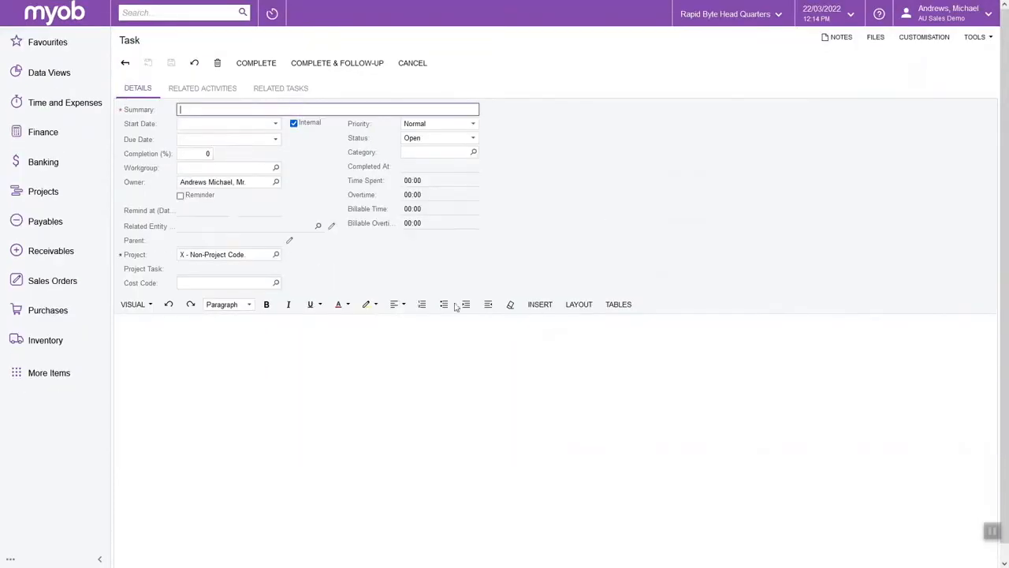
{"action": "left_click", "coordinate": [126, 64]}
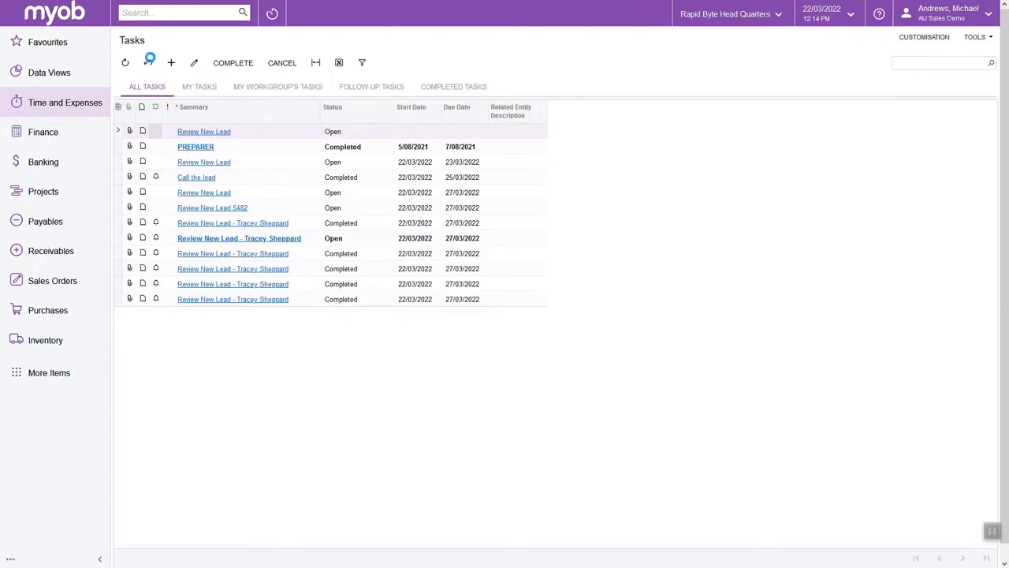
{"action": "left_click", "coordinate": [345, 299]}
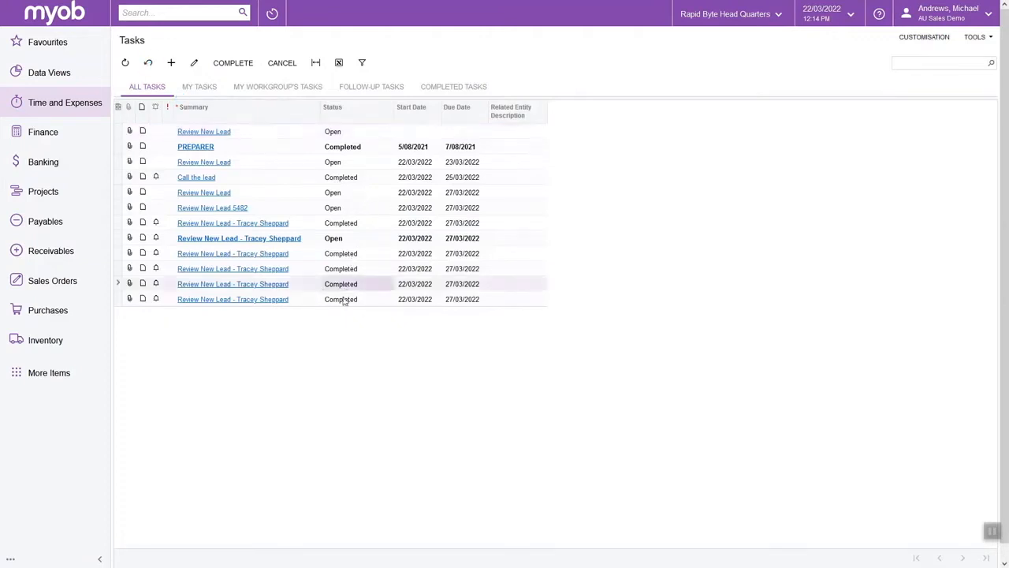
{"action": "left_click", "coordinate": [347, 240]}
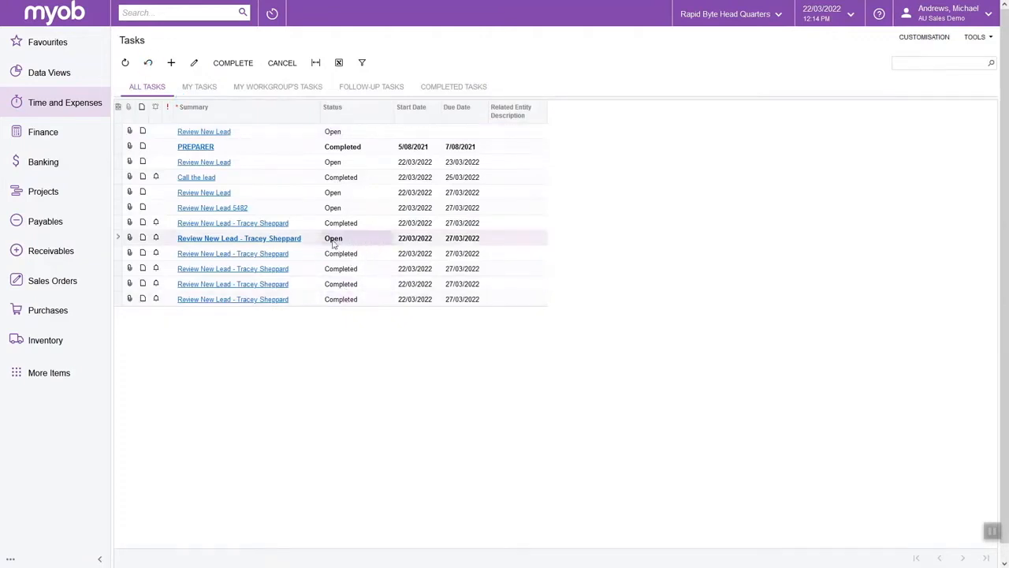
{"action": "left_click", "coordinate": [266, 239]}
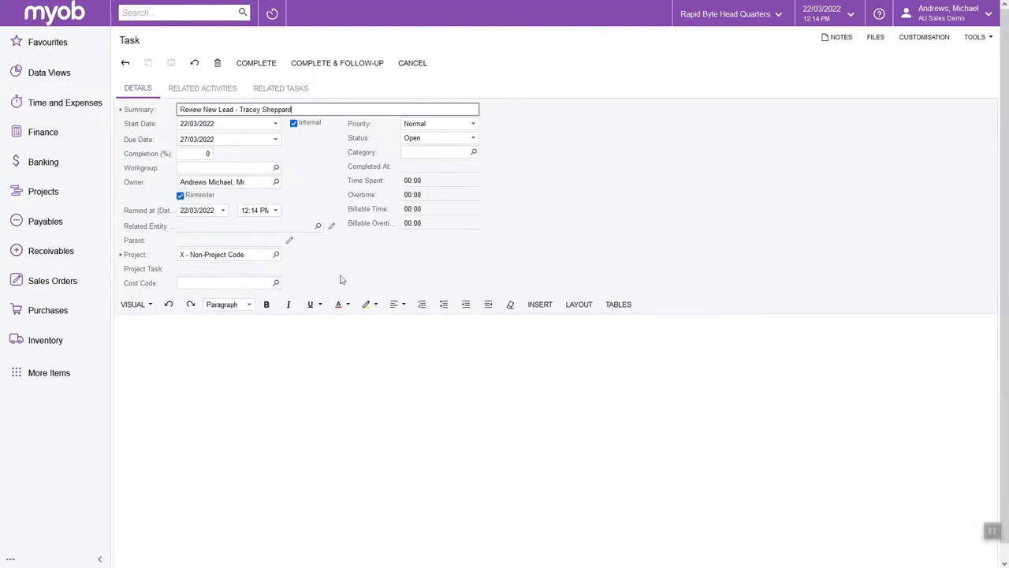
Return to the Call Lead task template and review its start date, due date and priority settings
{"action": "mouse_move", "coordinate": [490, 5]}
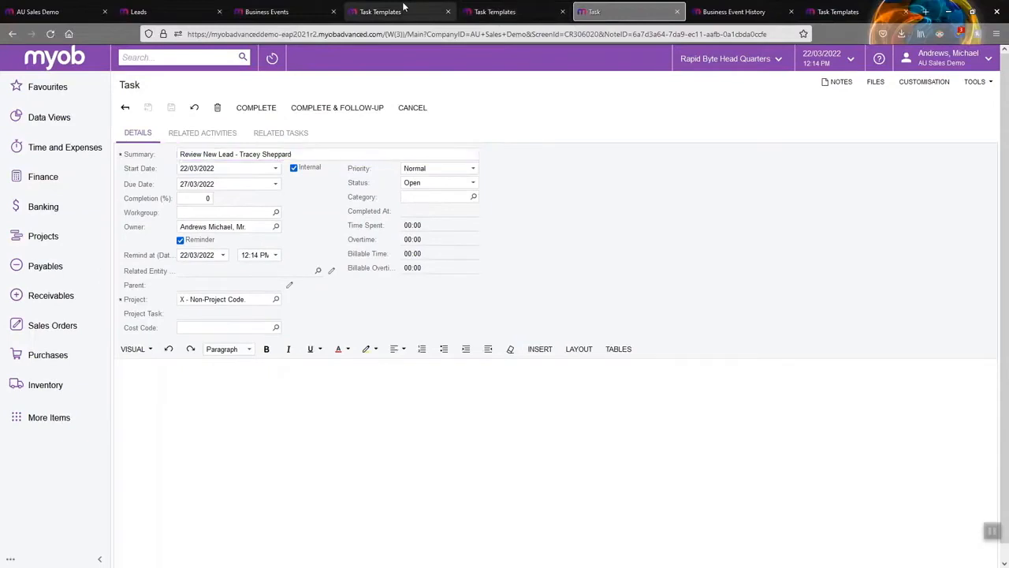
{"action": "left_click", "coordinate": [404, 7]}
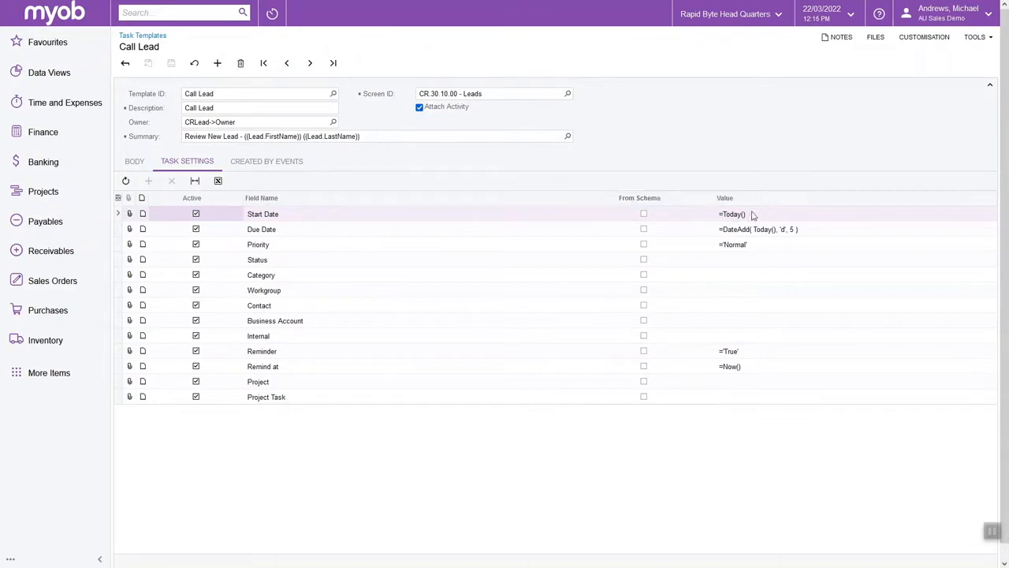
{"action": "left_click", "coordinate": [338, 230]}
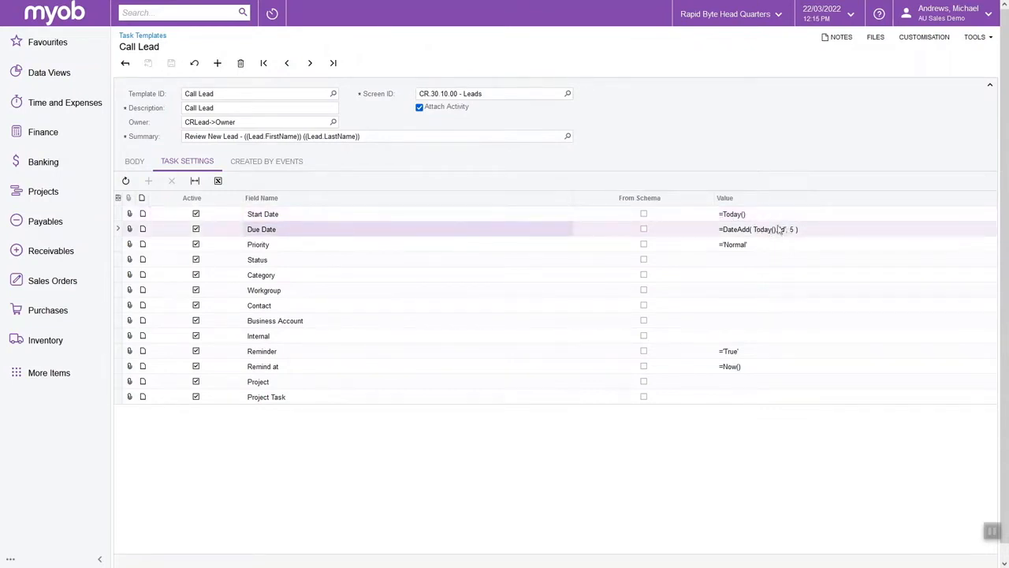
{"action": "left_click", "coordinate": [459, 247]}
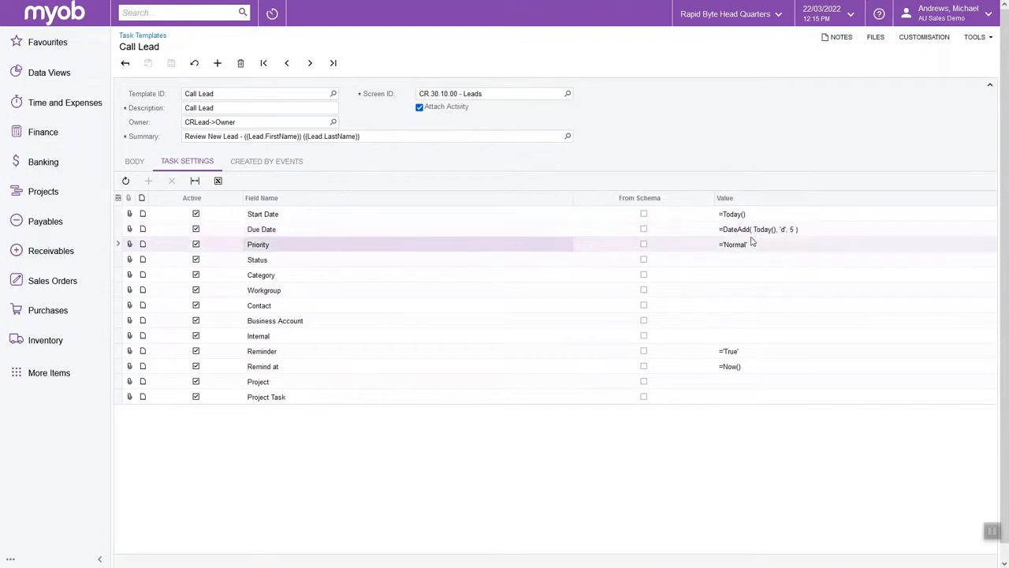
Review the Reminder and Remind at values in the Call Lead template and return to the generated Review New Lead task
{"action": "left_click", "coordinate": [339, 355]}
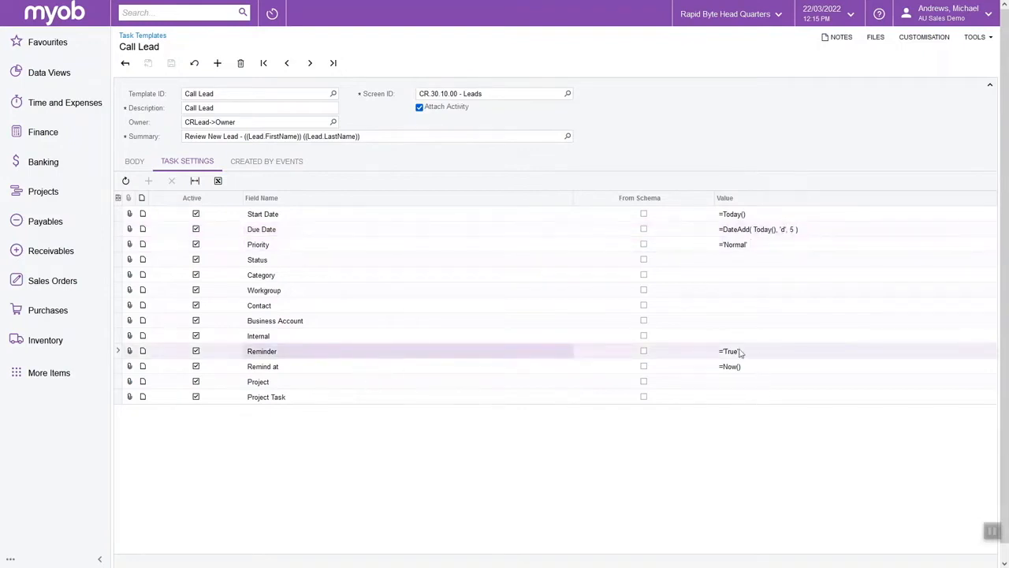
{"action": "left_click", "coordinate": [339, 378]}
{"action": "left_click", "coordinate": [755, 368]}
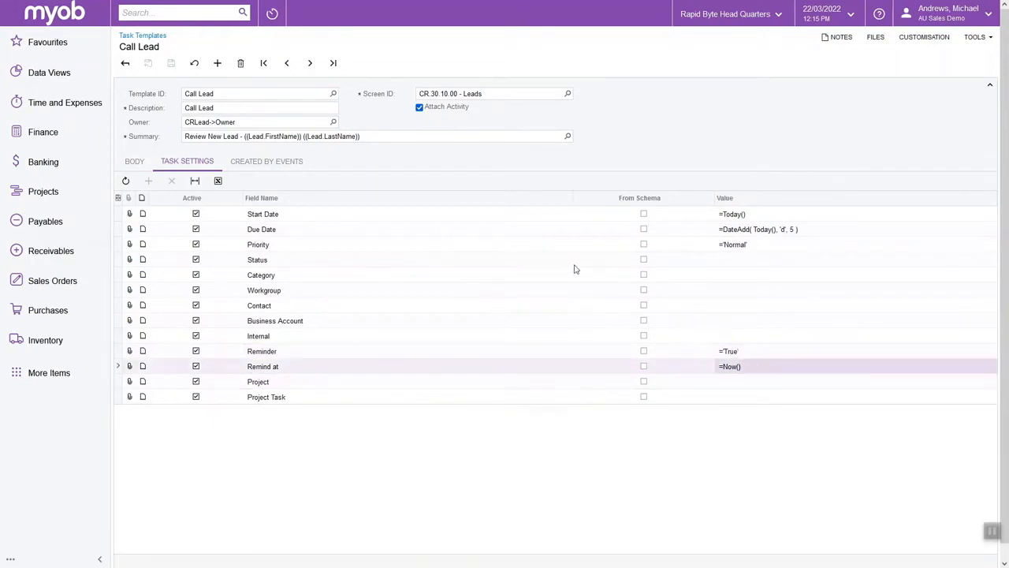
{"action": "mouse_move", "coordinate": [549, 1]}
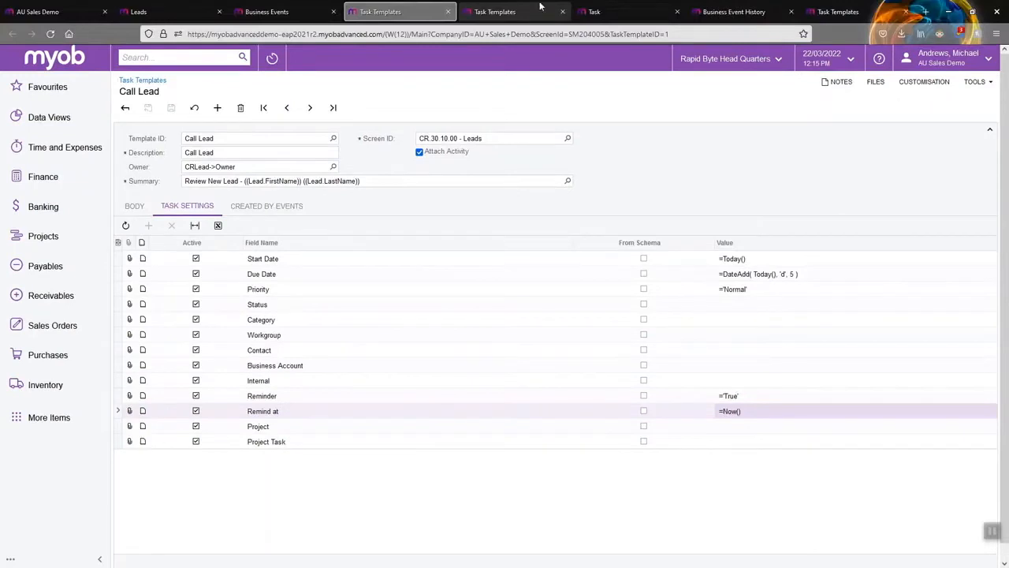
{"action": "left_click", "coordinate": [603, 11]}
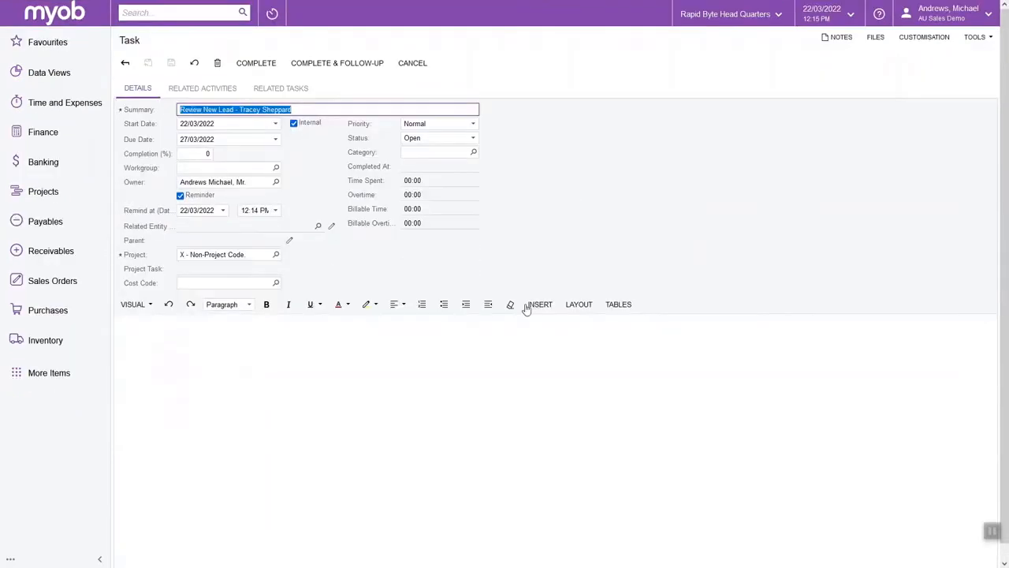
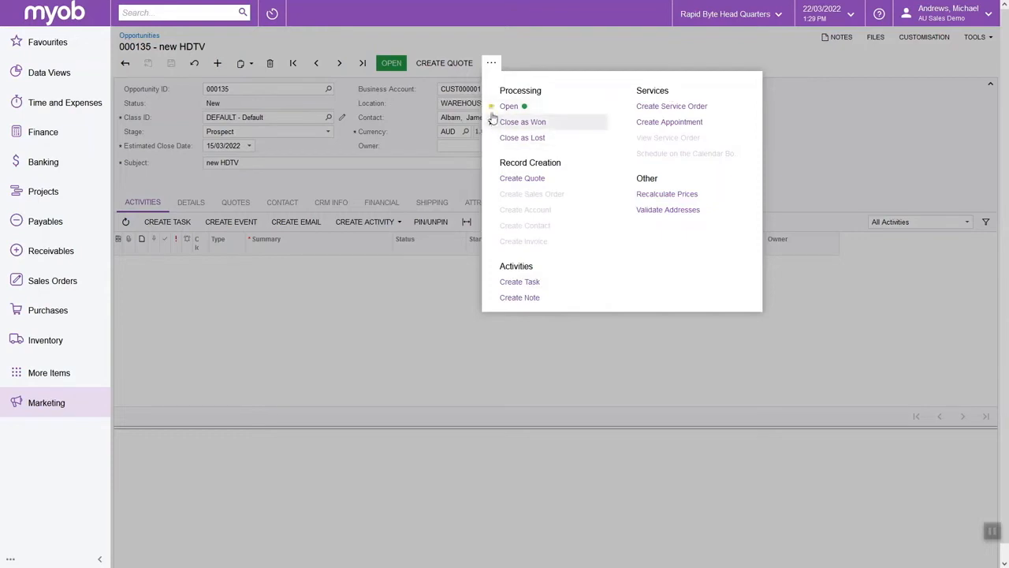
Mark Close as Won as a favourite action on the new HDTV opportunity and reopen the list of available actions
{"action": "left_click", "coordinate": [491, 123]}
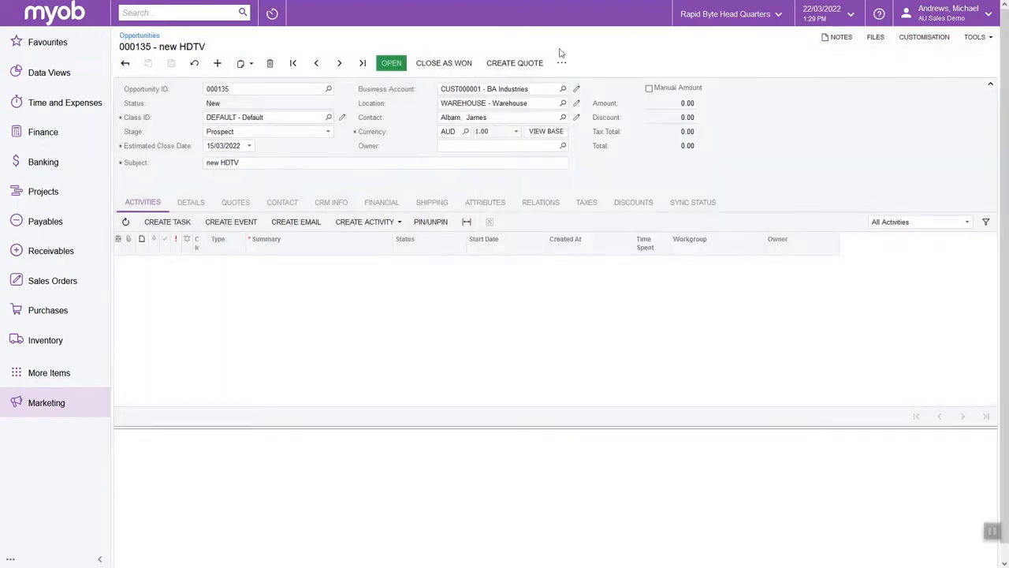
{"action": "left_click", "coordinate": [560, 52]}
{"action": "left_click", "coordinate": [561, 63]}
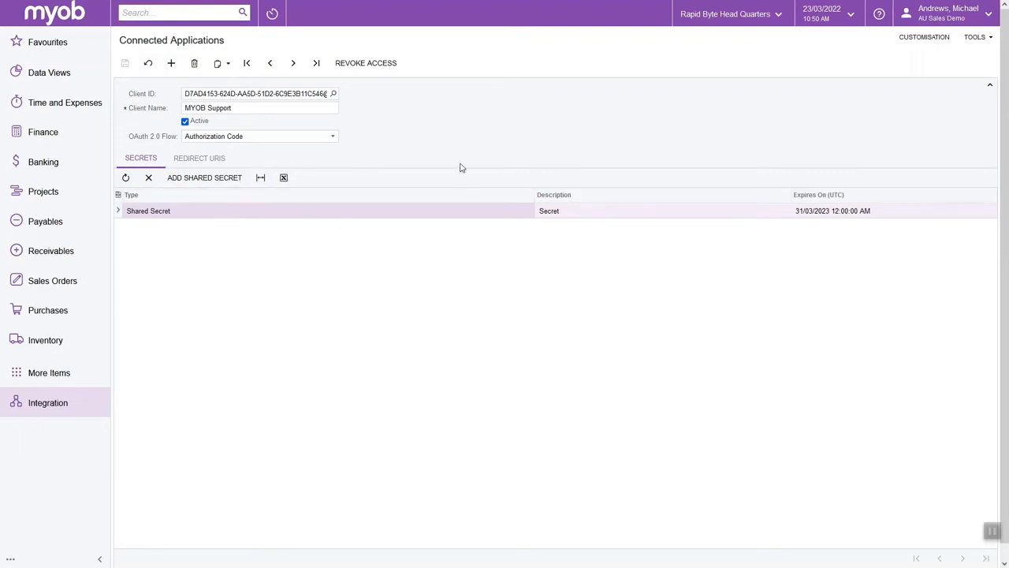
Switch from Connected Applications to Publish Customisation and stay on the Connected Applications page of the LeadsUDF project editor
{"action": "key", "text": "F11"}
{"action": "left_click", "coordinate": [204, 11]}
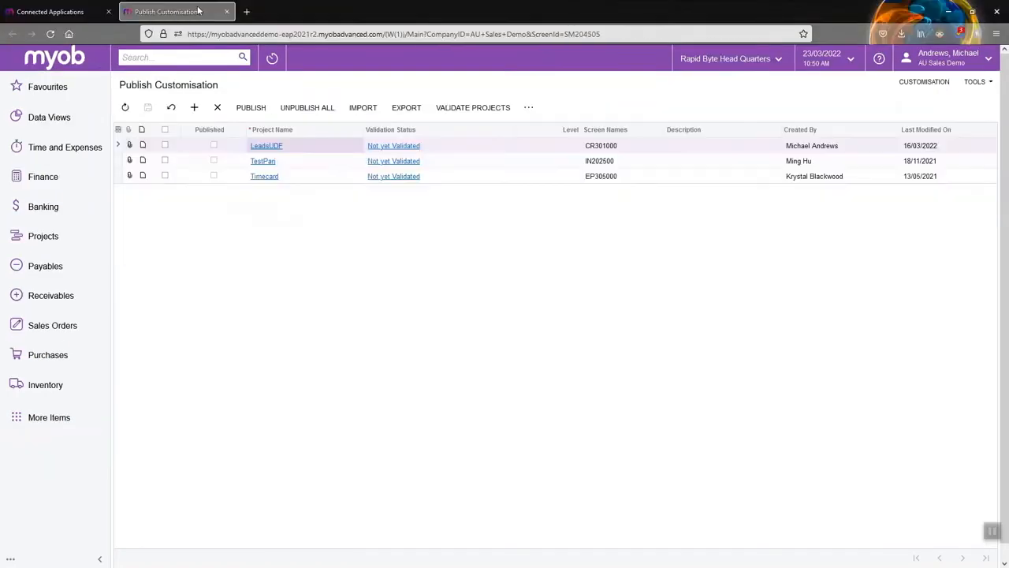
{"action": "key", "text": "F11"}
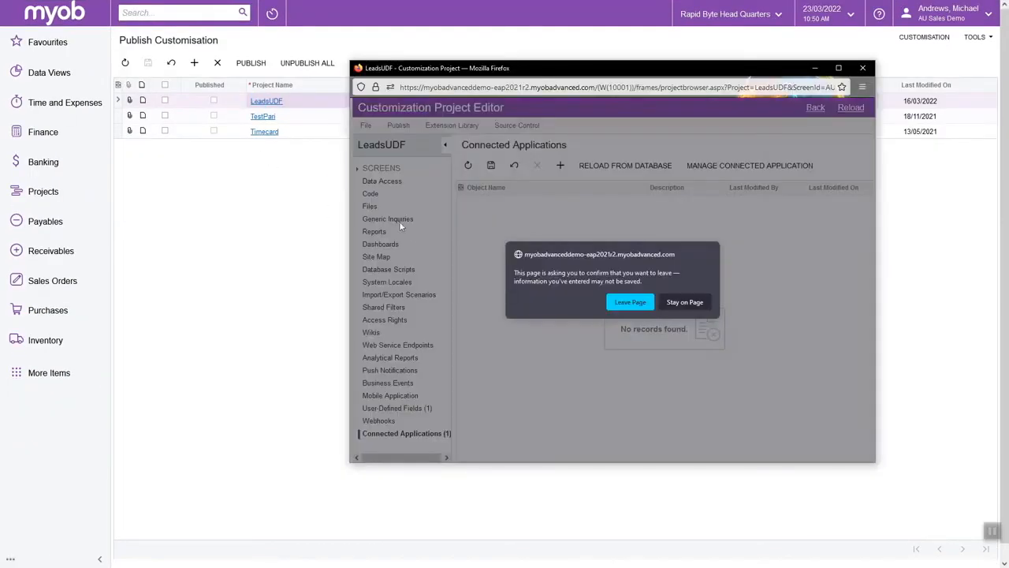
{"action": "left_click", "coordinate": [679, 301]}
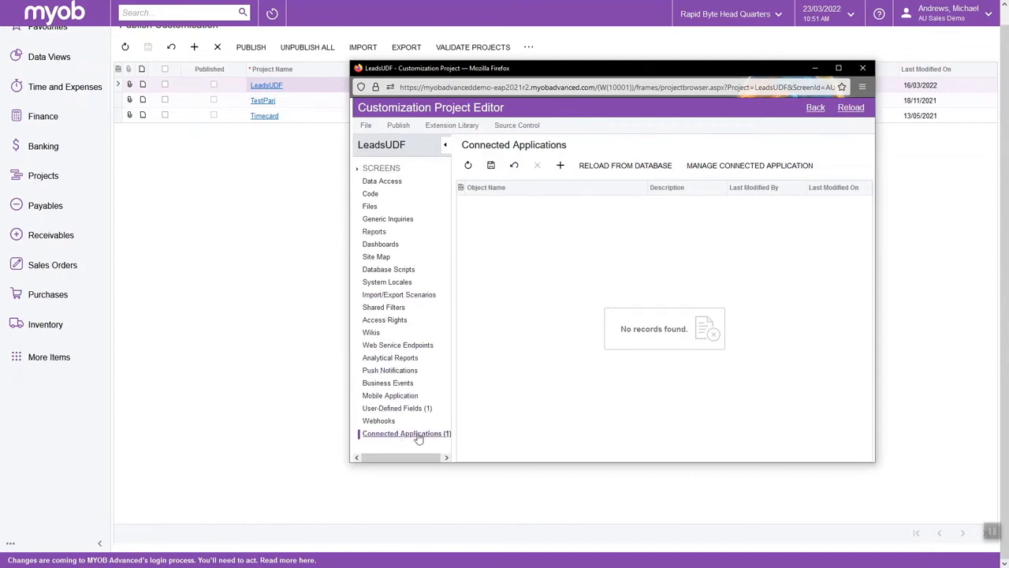
Add the MYOB Support connected application to the LeadsUDF customization project and save the selection
{"action": "left_click", "coordinate": [560, 165]}
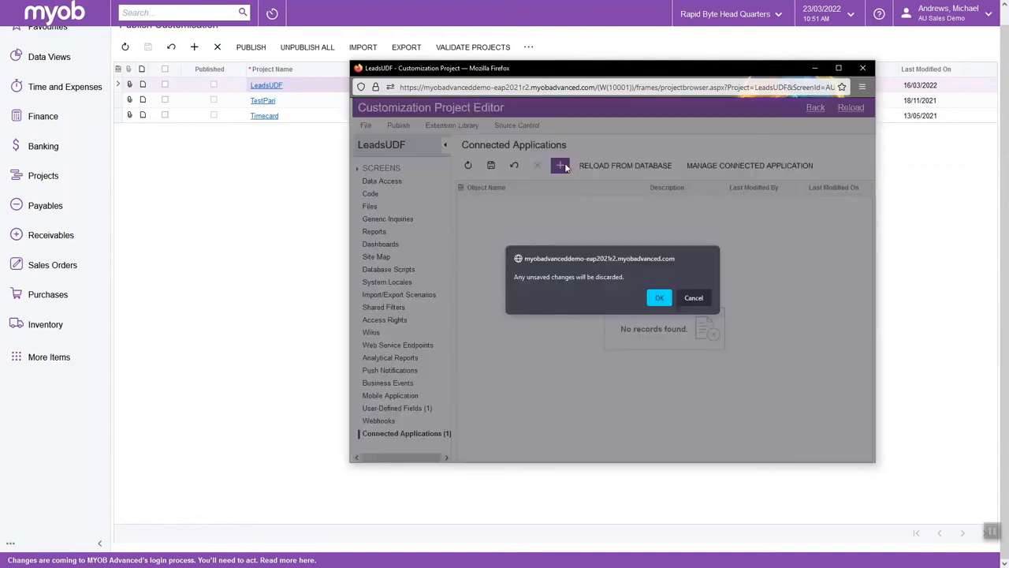
{"action": "left_click", "coordinate": [661, 299]}
{"action": "left_click", "coordinate": [560, 244]}
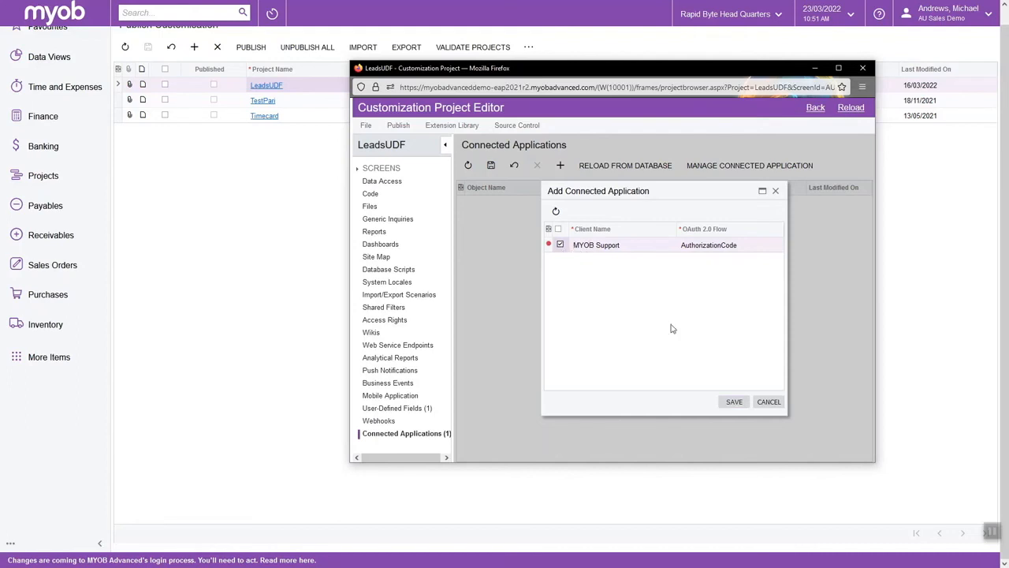
{"action": "left_click", "coordinate": [734, 401]}
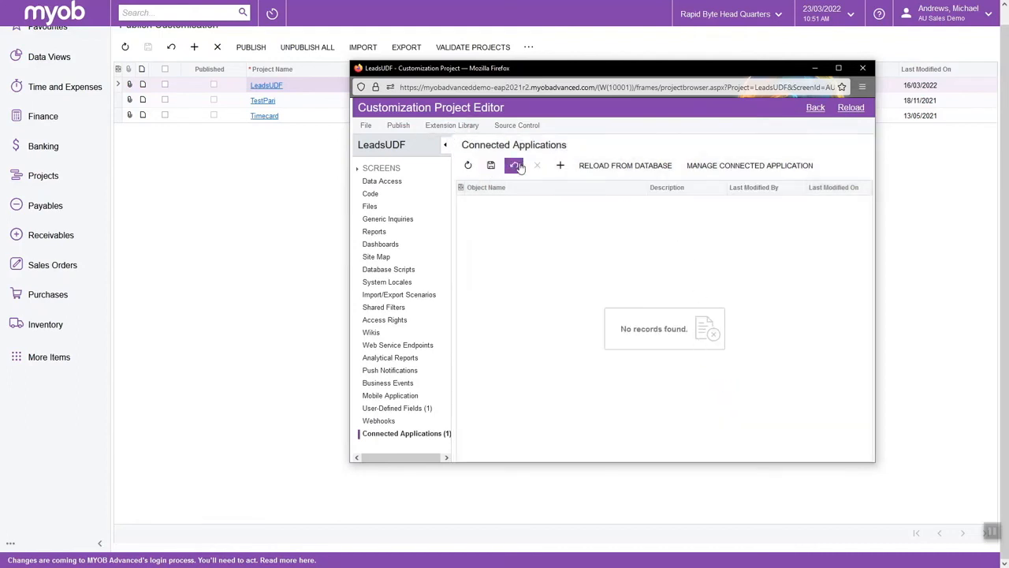
{"action": "left_click", "coordinate": [560, 165]}
{"action": "left_click", "coordinate": [719, 295]}
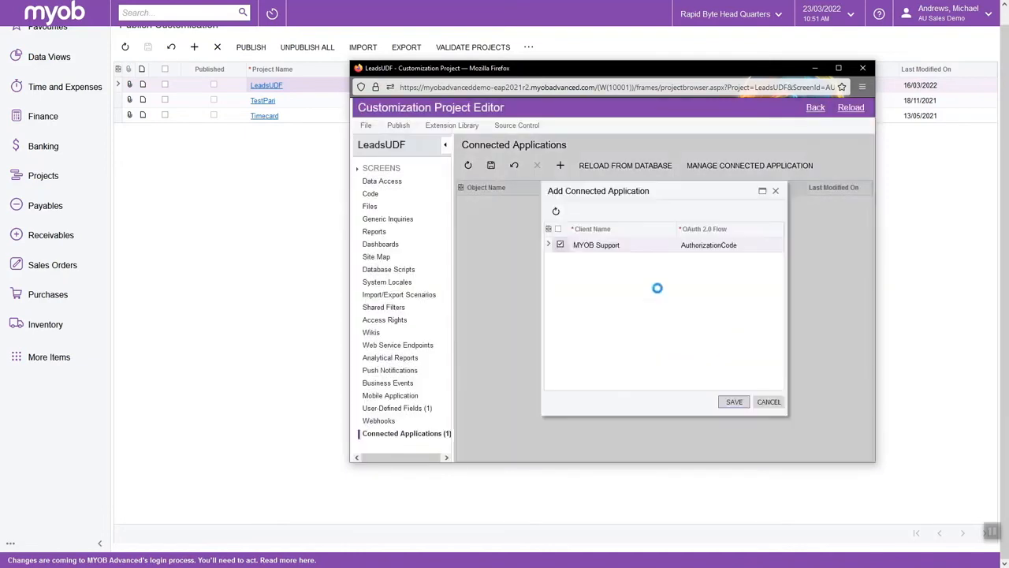
{"action": "left_click", "coordinate": [734, 401]}
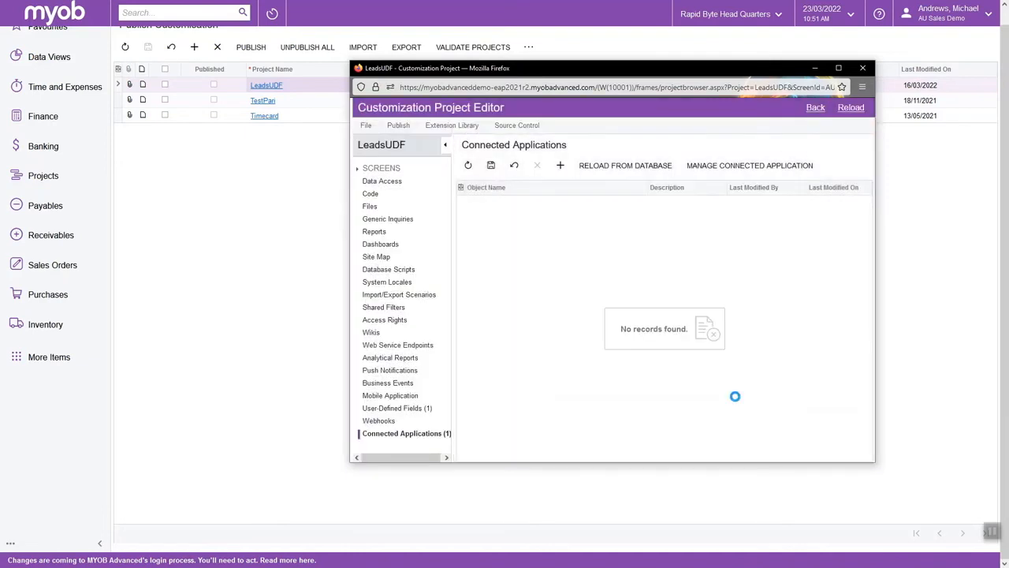
Close and reopen the LeadsUDF customization project and check its list of connected applications
{"action": "left_click", "coordinate": [863, 69]}
{"action": "left_click", "coordinate": [619, 298]}
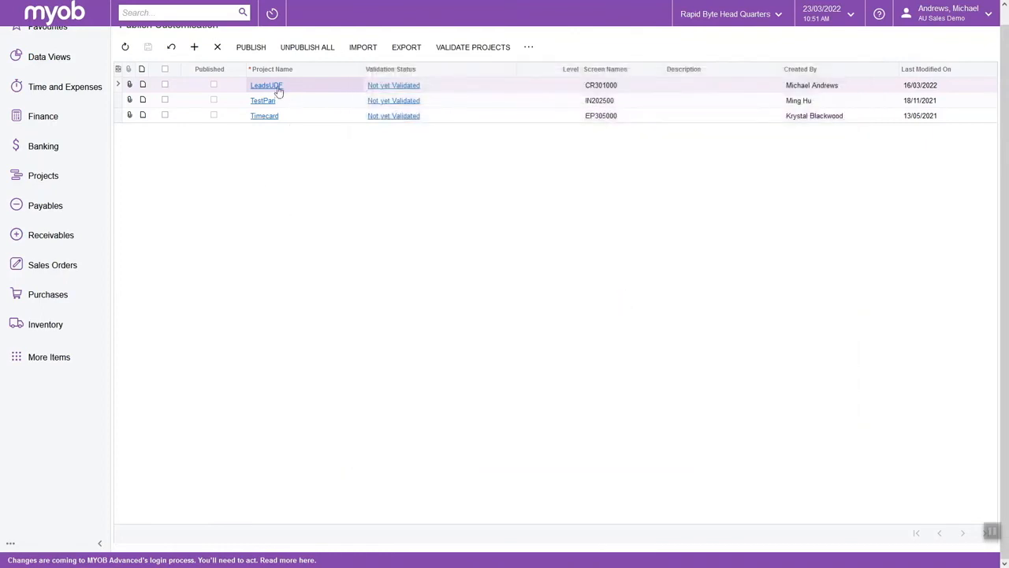
{"action": "left_click", "coordinate": [269, 85]}
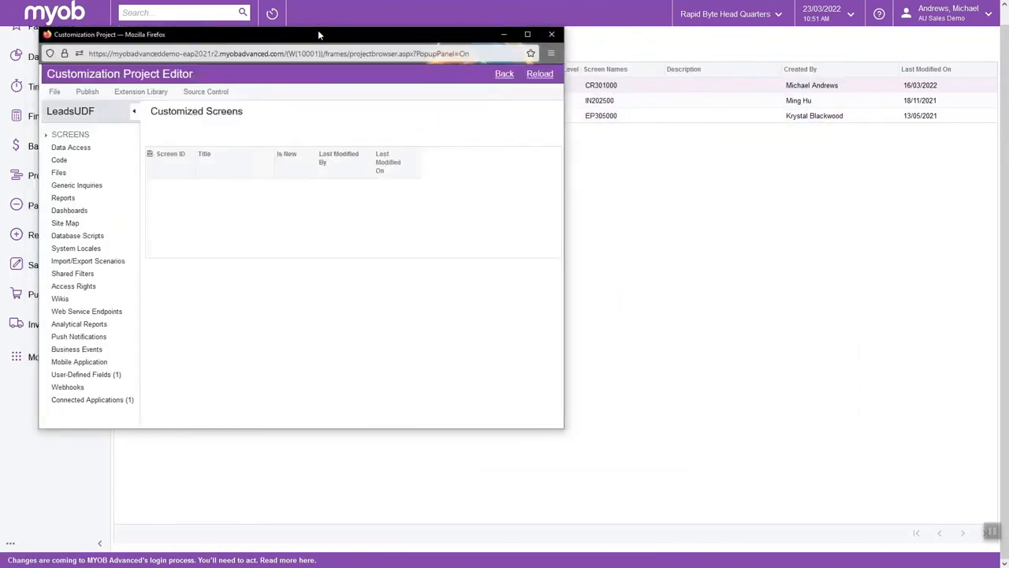
{"action": "left_click_drag", "start_coordinate": [309, 36], "coordinate": [529, 24]}
{"action": "left_click", "coordinate": [306, 388]}
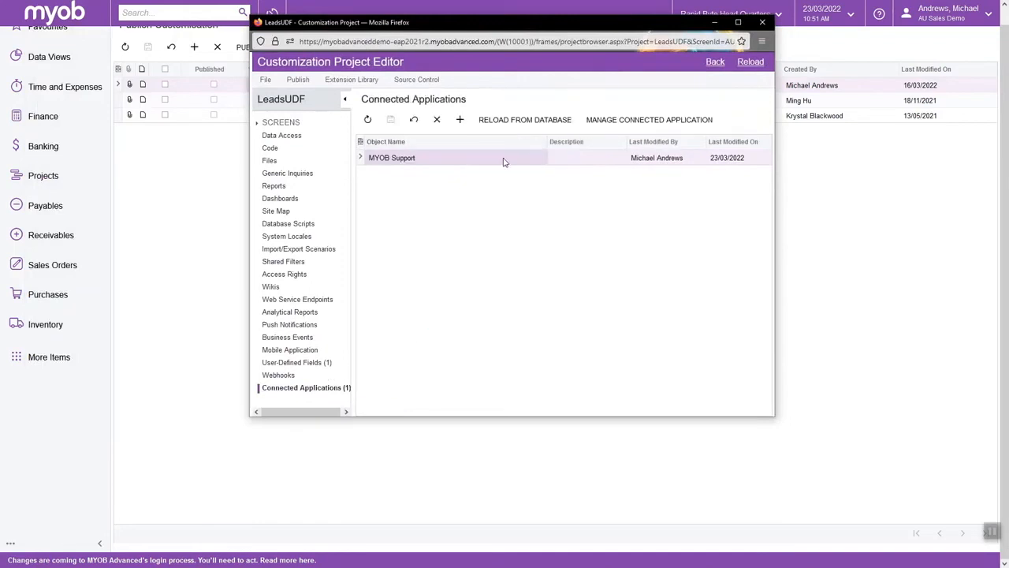
Examine the additional commands available for the Leads screen (CR301000) actions, including those for actions and changes
{"action": "mouse_move", "coordinate": [412, 33]}
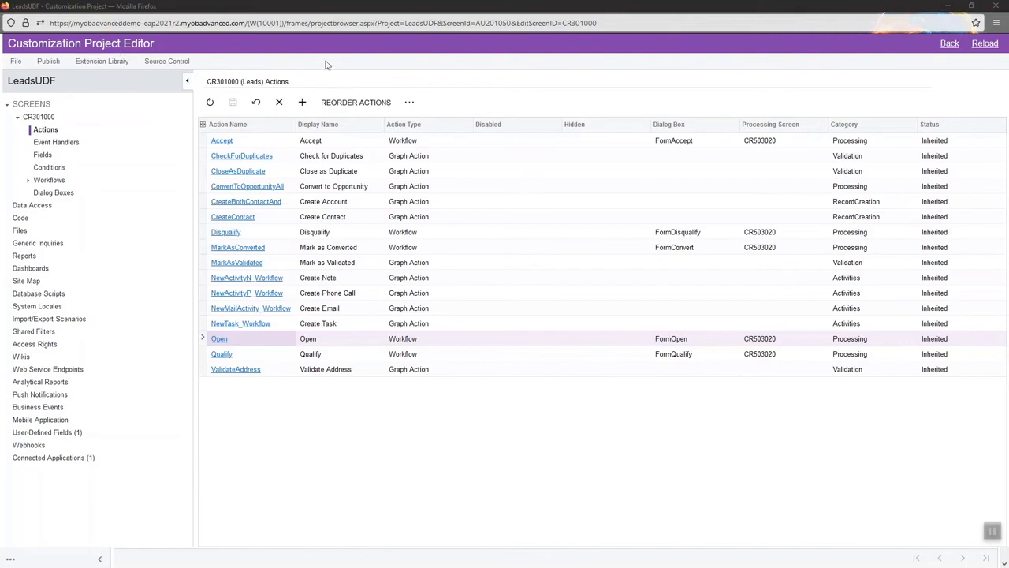
{"action": "left_click", "coordinate": [413, 103]}
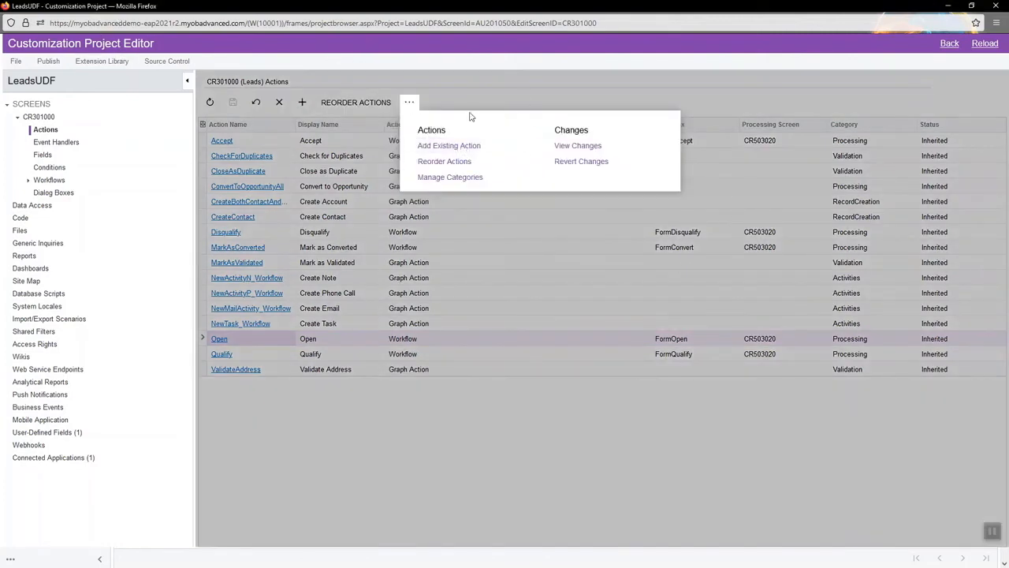
{"action": "left_click", "coordinate": [539, 394]}
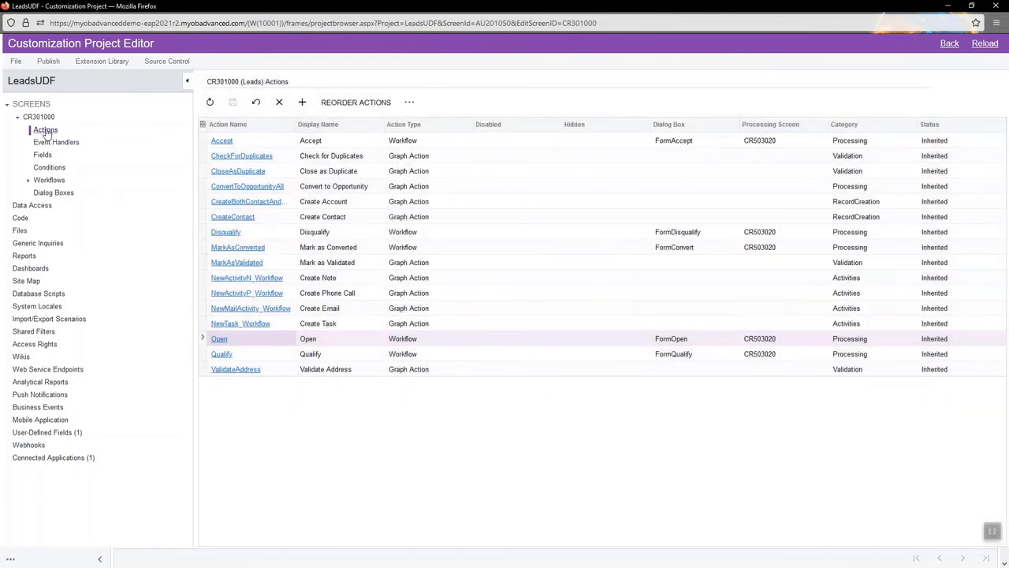
{"action": "left_click", "coordinate": [409, 102]}
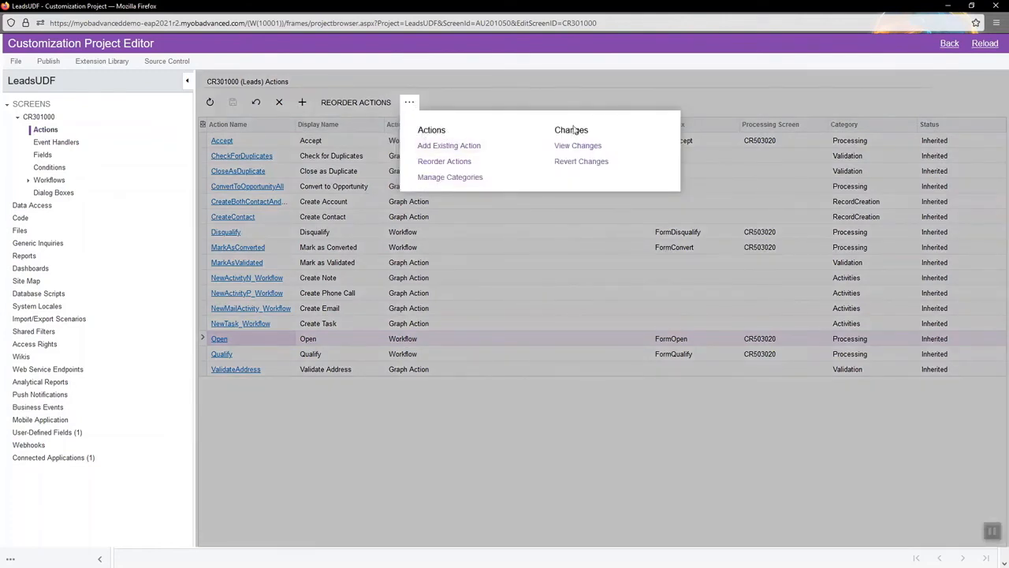
{"action": "left_click", "coordinate": [315, 85]}
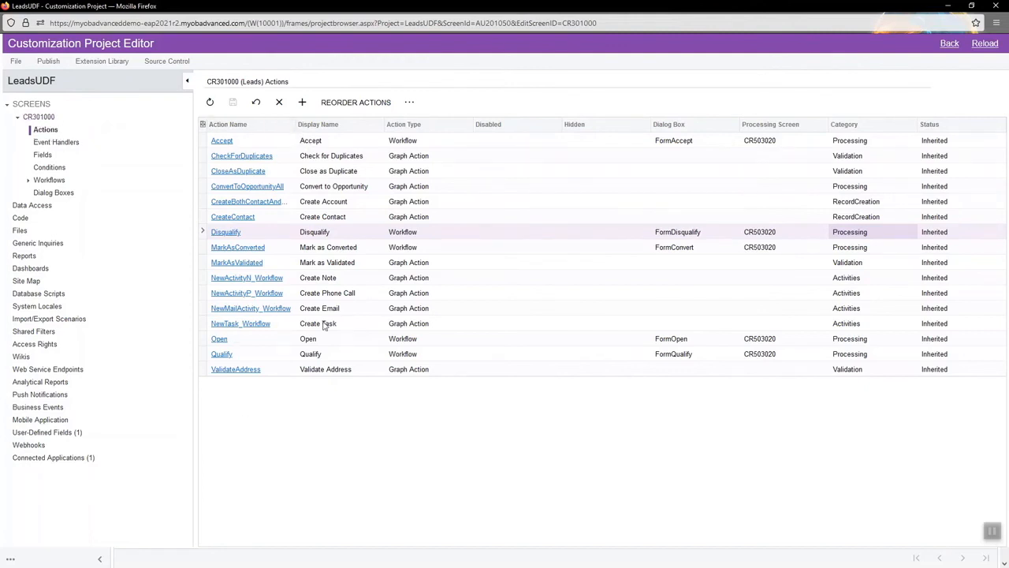
Review the categories assigned to the Leads screen actions, from Accept down to Open
{"action": "left_click", "coordinate": [849, 142]}
{"action": "left_click", "coordinate": [854, 158]}
{"action": "left_click", "coordinate": [856, 173]}
{"action": "left_click", "coordinate": [860, 202]}
{"action": "left_click", "coordinate": [860, 217]}
{"action": "left_click", "coordinate": [862, 247]}
{"action": "left_click", "coordinate": [862, 309]}
{"action": "left_click", "coordinate": [864, 339]}
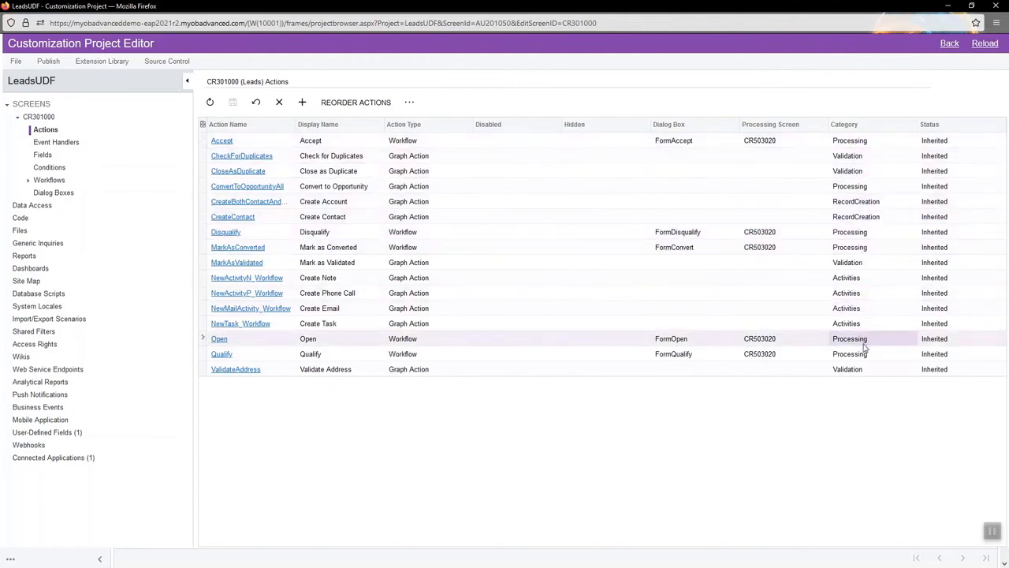
Examine the action categories in Manage Categories for the Leads screen and leave without making changes
{"action": "left_click", "coordinate": [409, 102]}
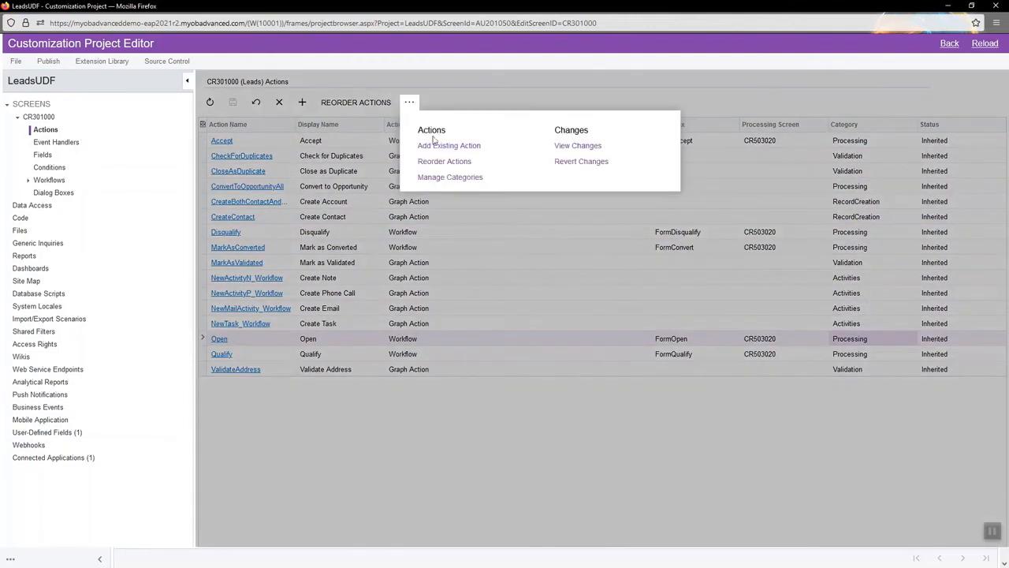
{"action": "left_click", "coordinate": [454, 178]}
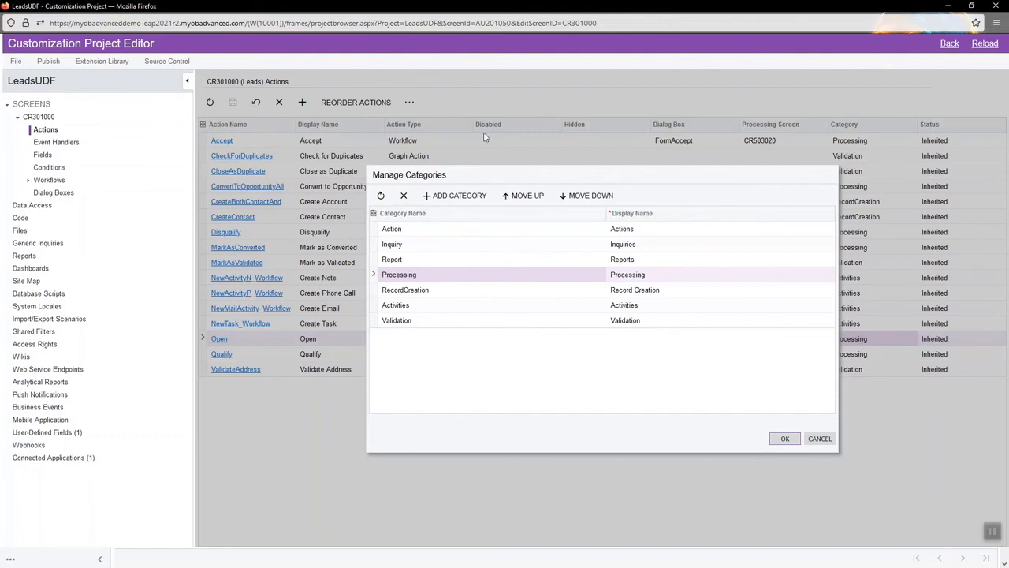
{"action": "left_click", "coordinate": [820, 438]}
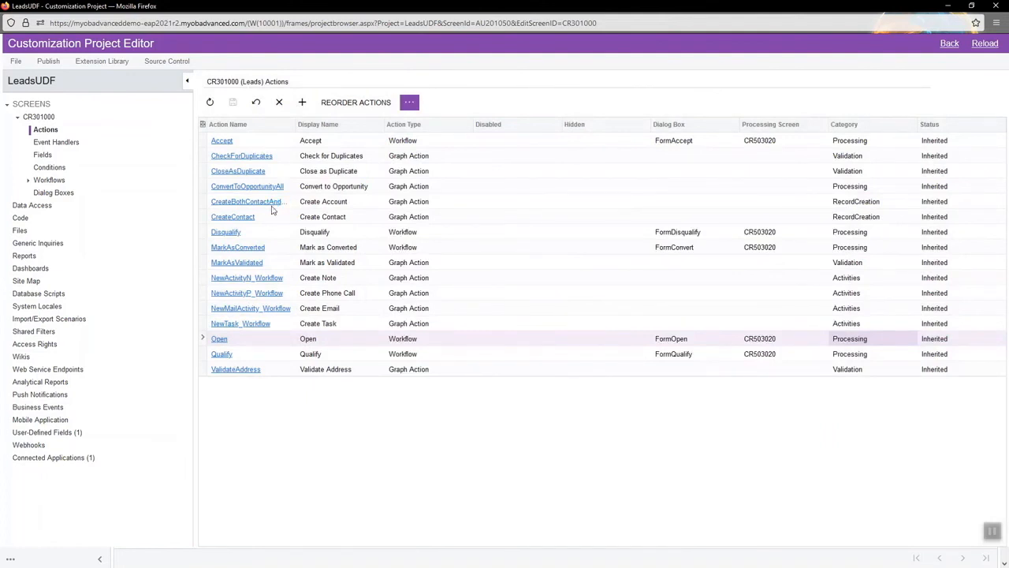
Inspect the Accept action's properties and its available Connotation options, leaving without saving changes
{"action": "left_click", "coordinate": [223, 142]}
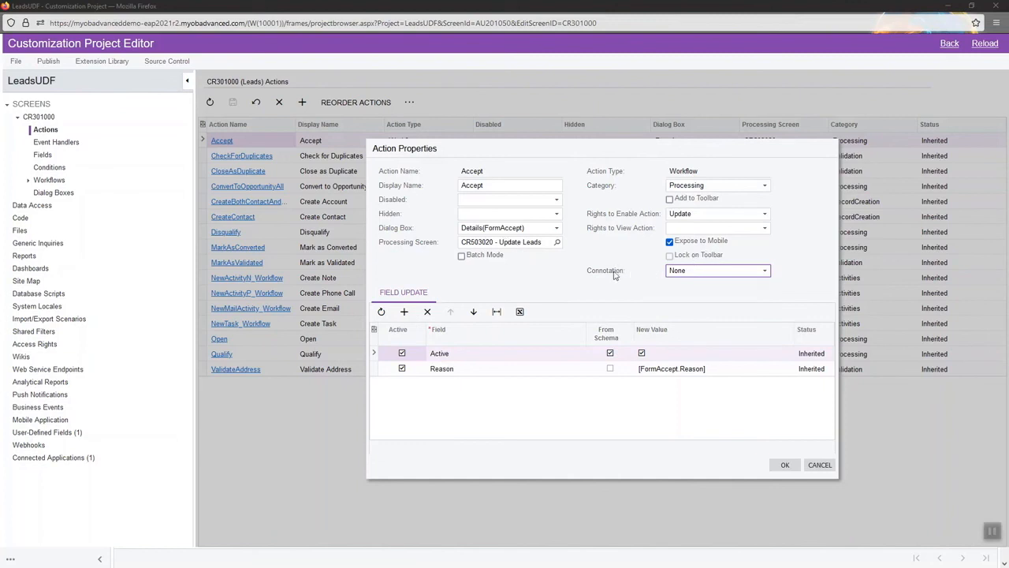
{"action": "left_click", "coordinate": [713, 274]}
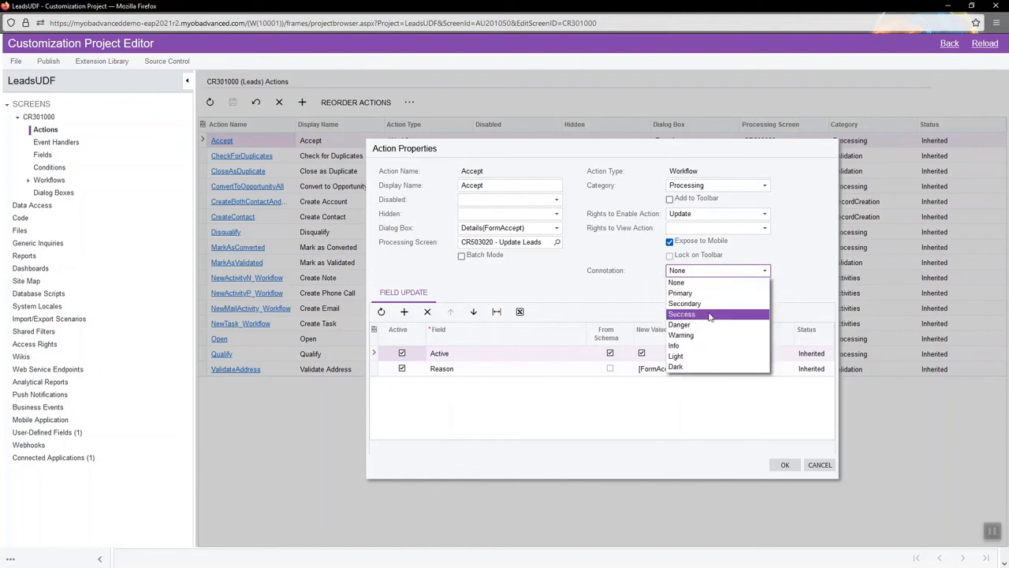
{"action": "left_click", "coordinate": [812, 464]}
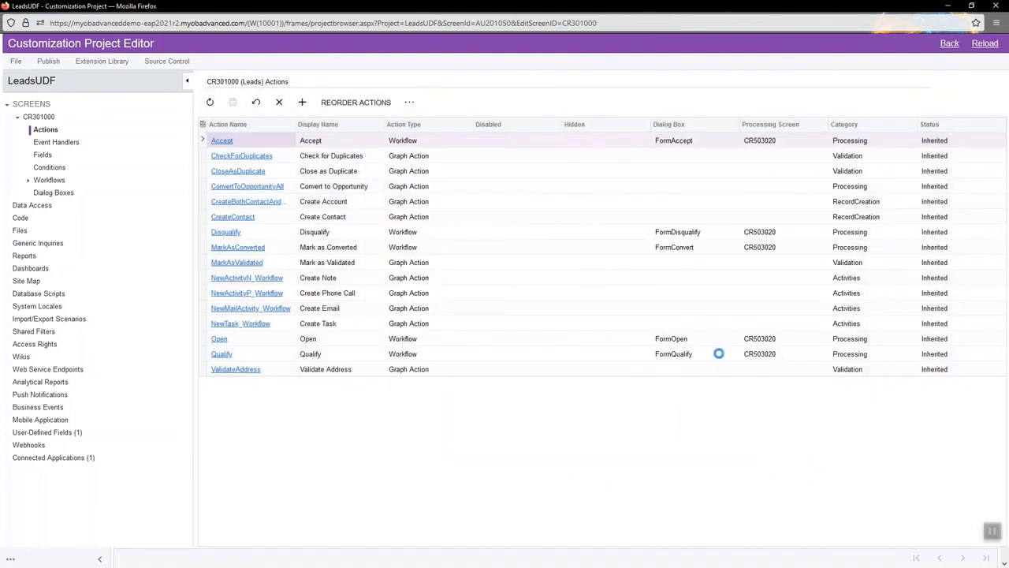